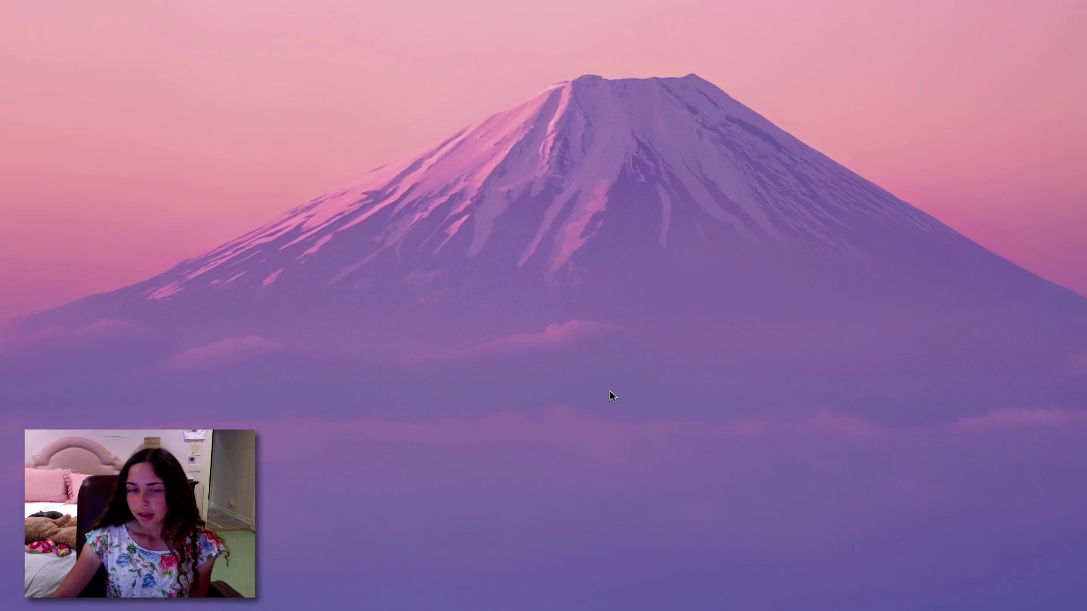
Launch System Preferences through a quick search for 'sys' and open the Mission Control pane.
key(alt+space)
text(sys)
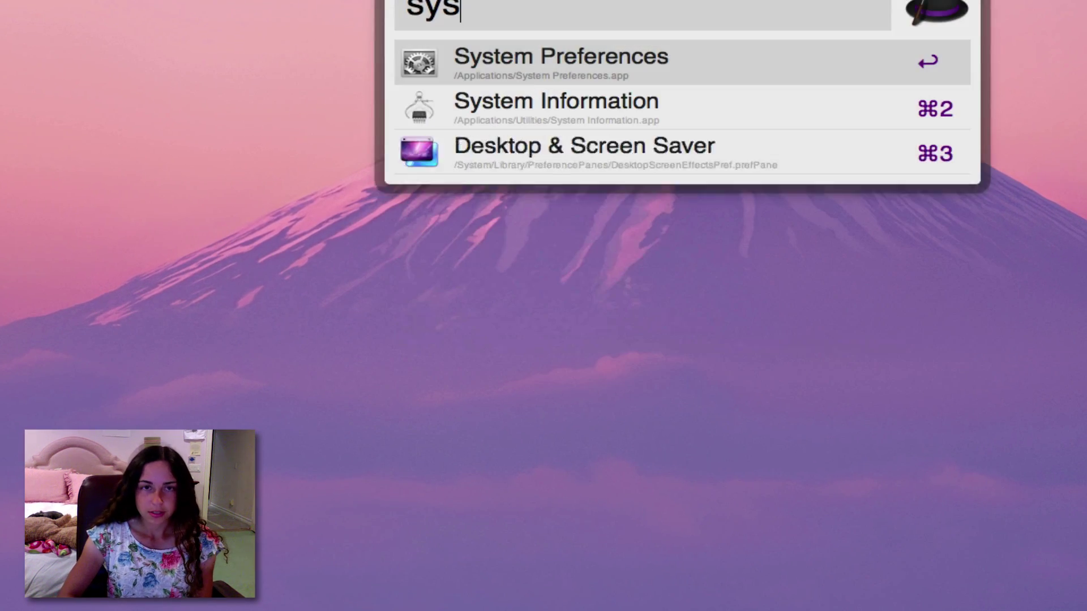
key(Return)
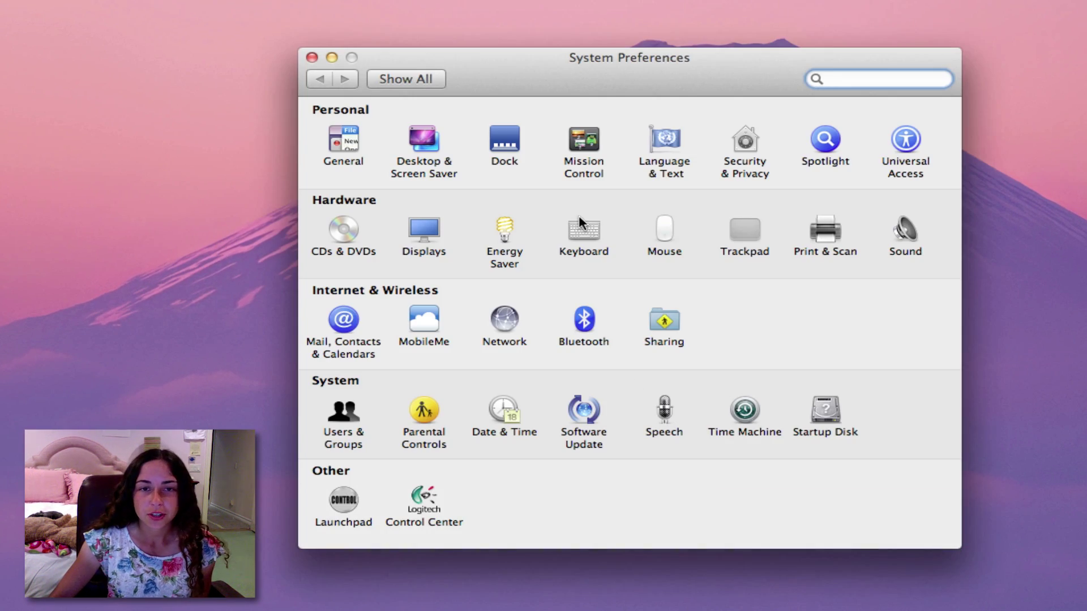
click(580, 152)
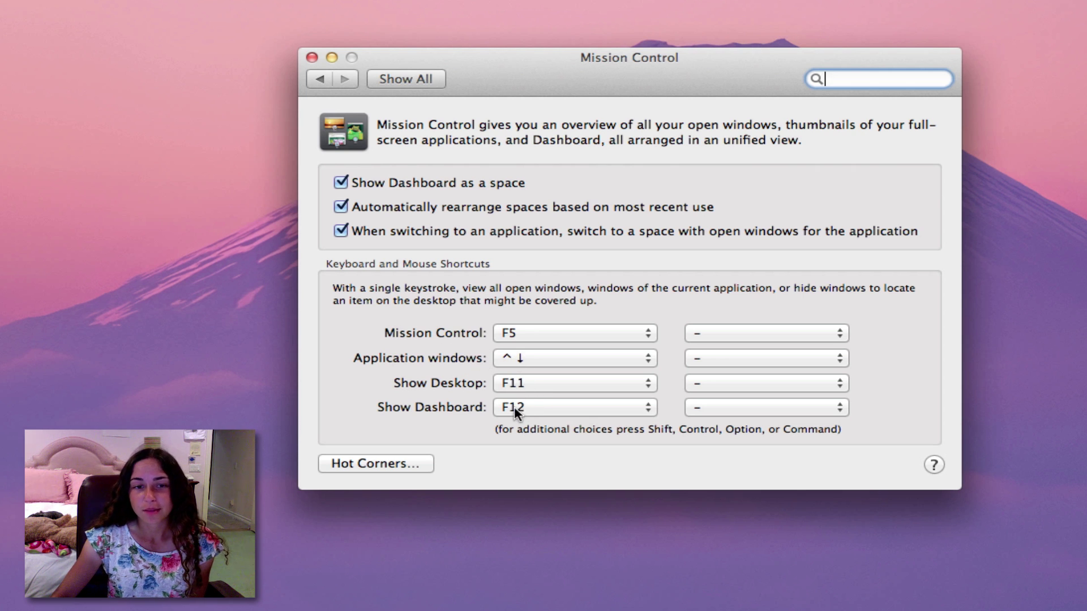
Assign Launchpad to the top-left hot corner and trigger it once to test.
click(384, 463)
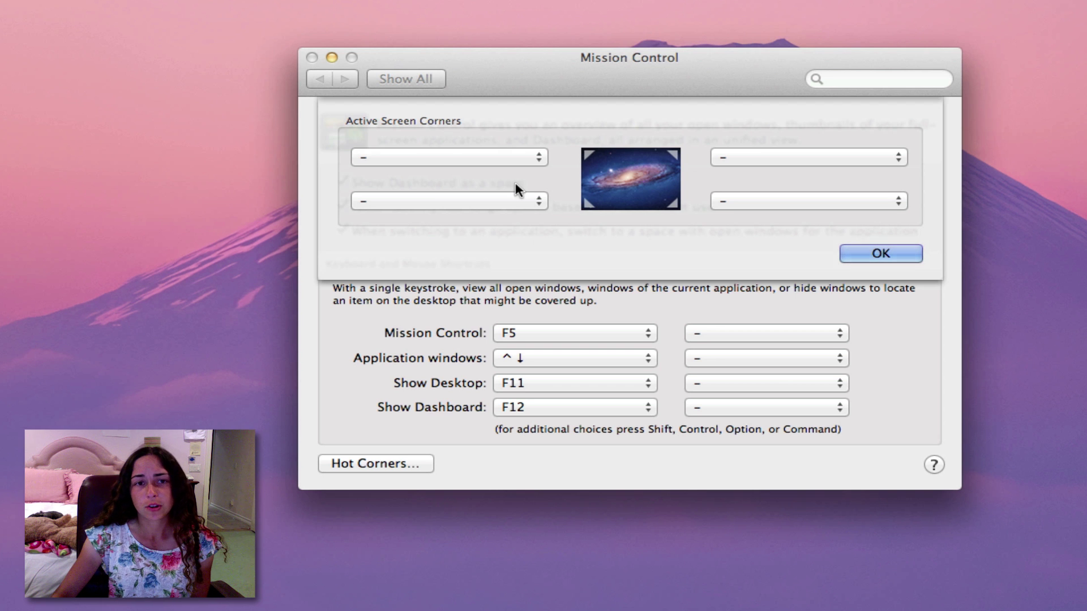
click(504, 159)
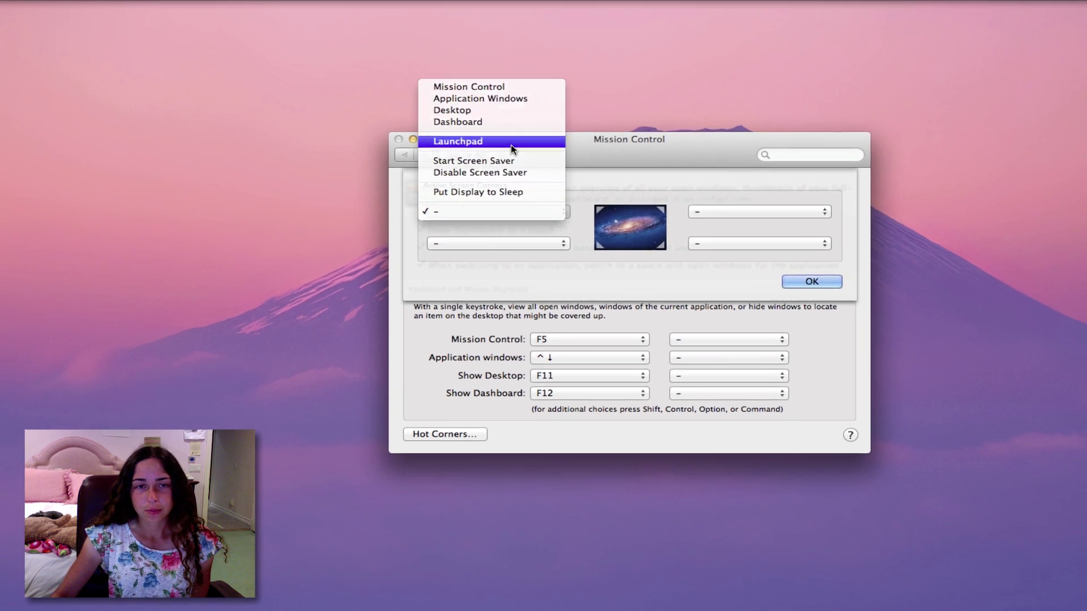
click(468, 66)
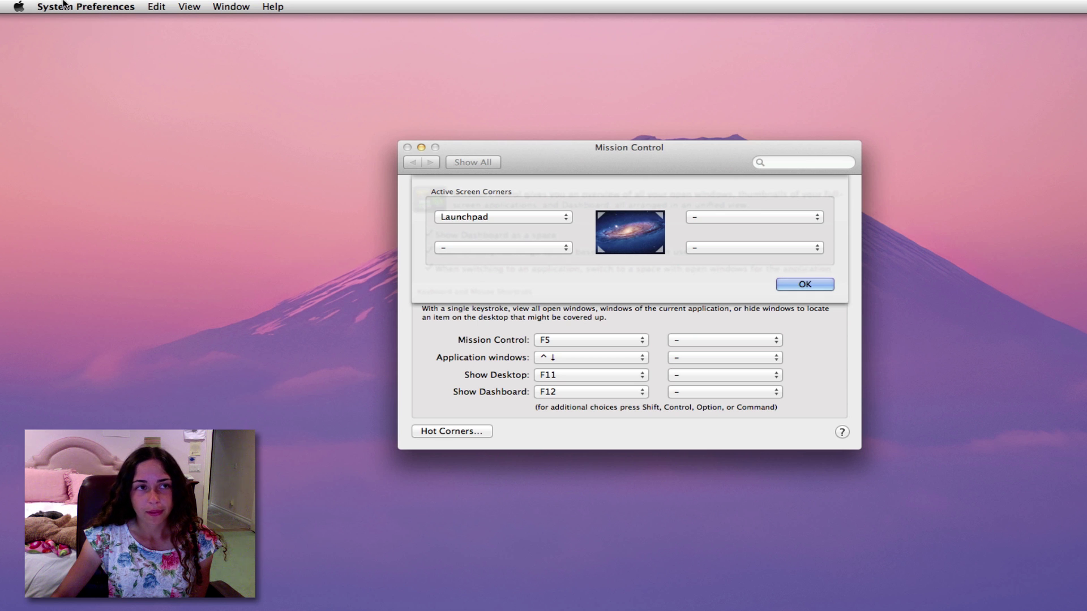
mouse_move(1, 3)
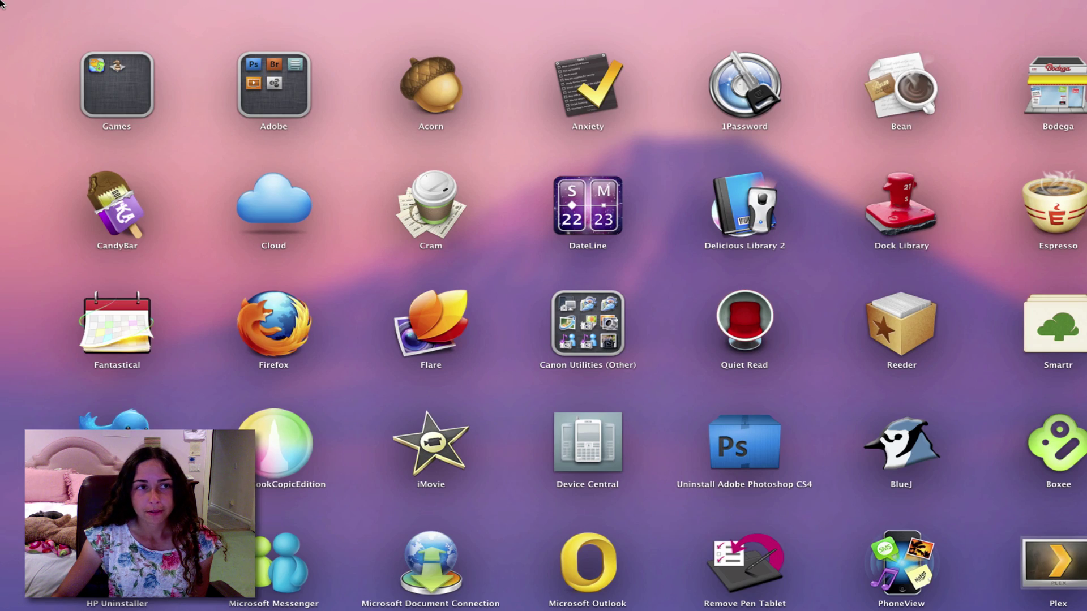
click(351, 180)
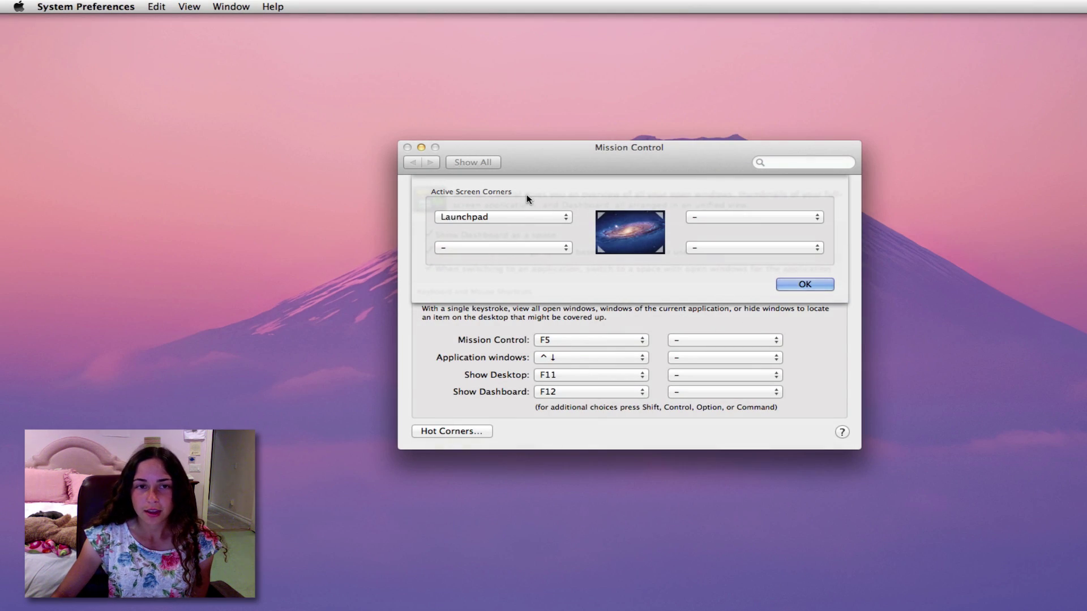
Reset the top-left hot corner to '–' and confirm the Hot Corners sheet.
click(517, 217)
click(460, 285)
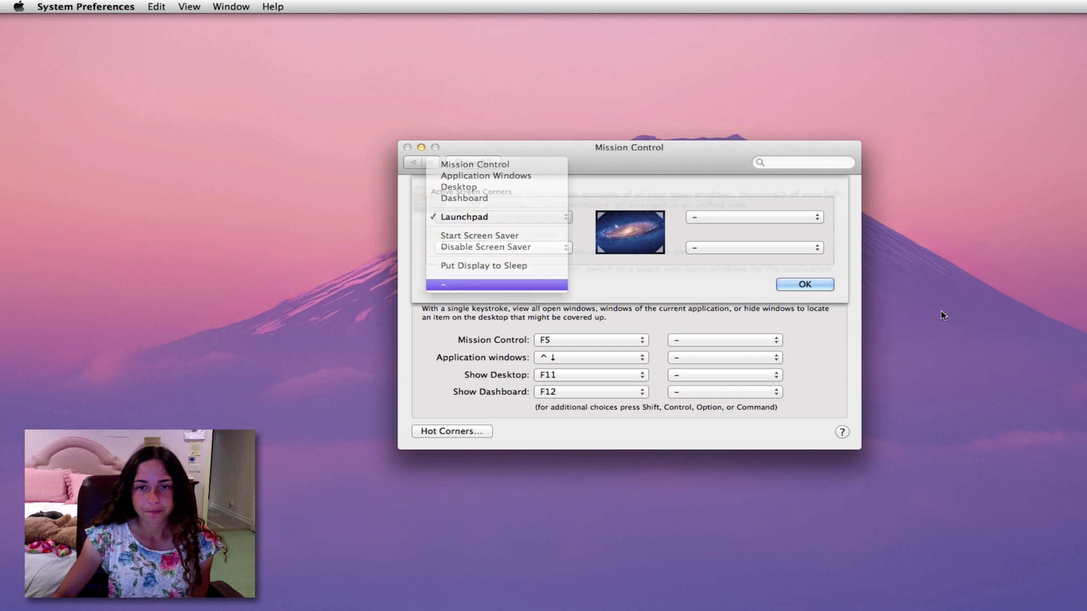
click(788, 288)
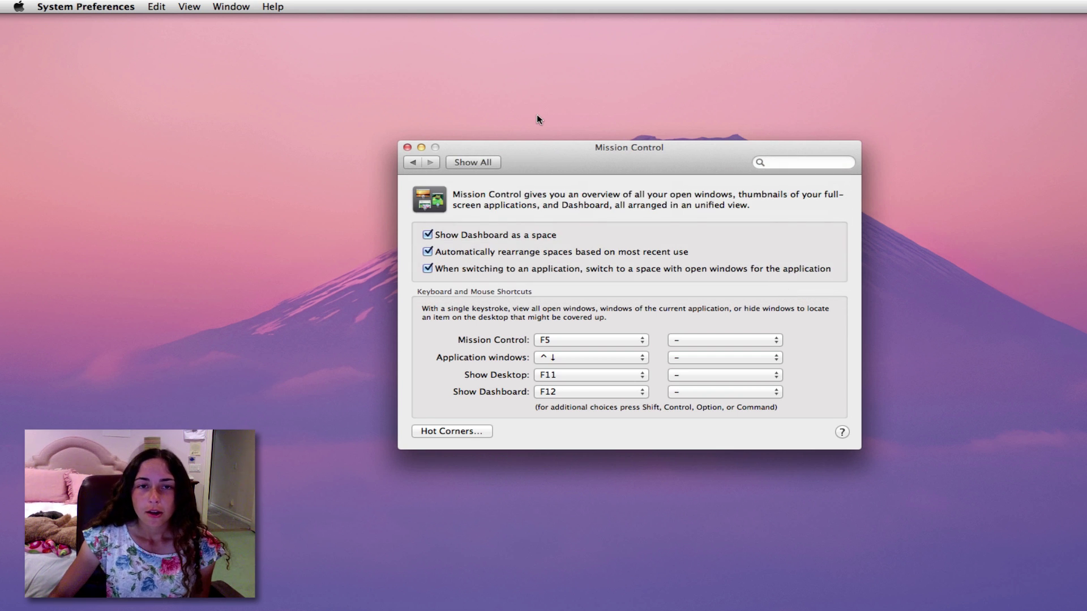
key(super+q)
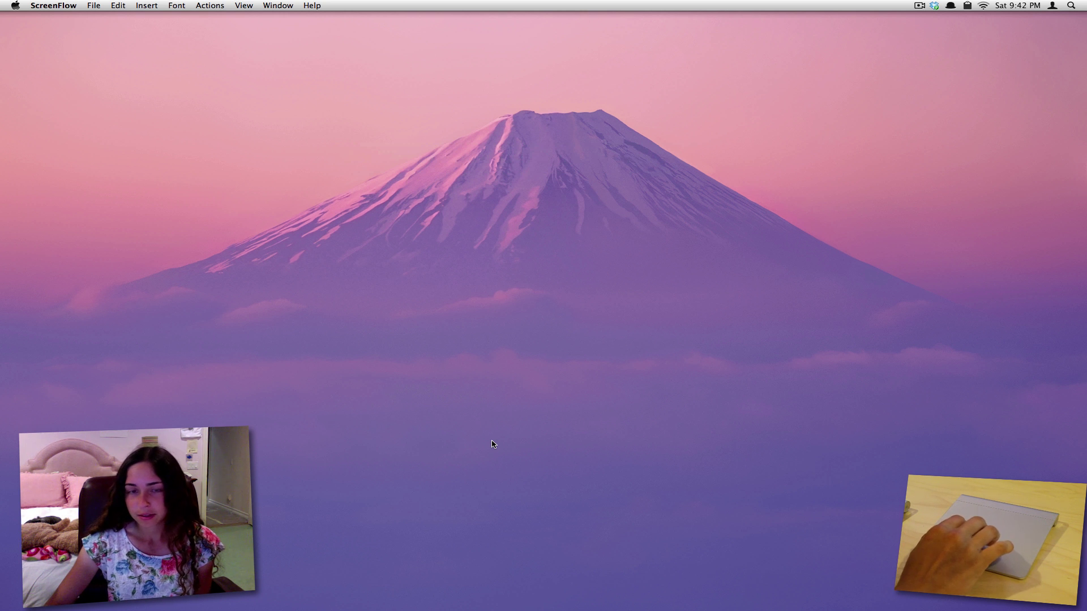
key(ctrl+Up)
key(ctrl+Up)
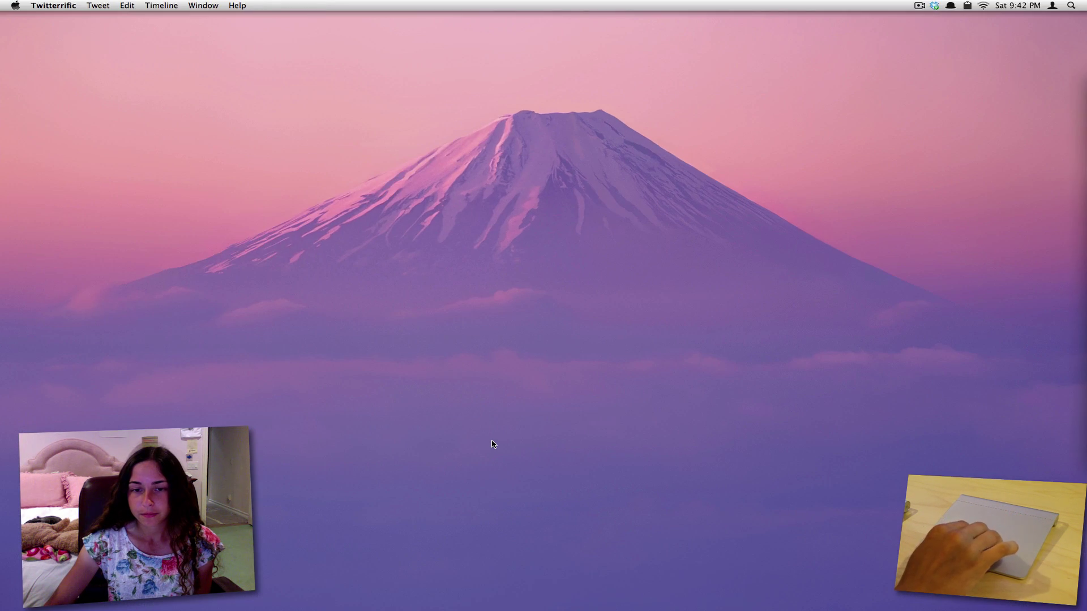
key(ctrl+Up)
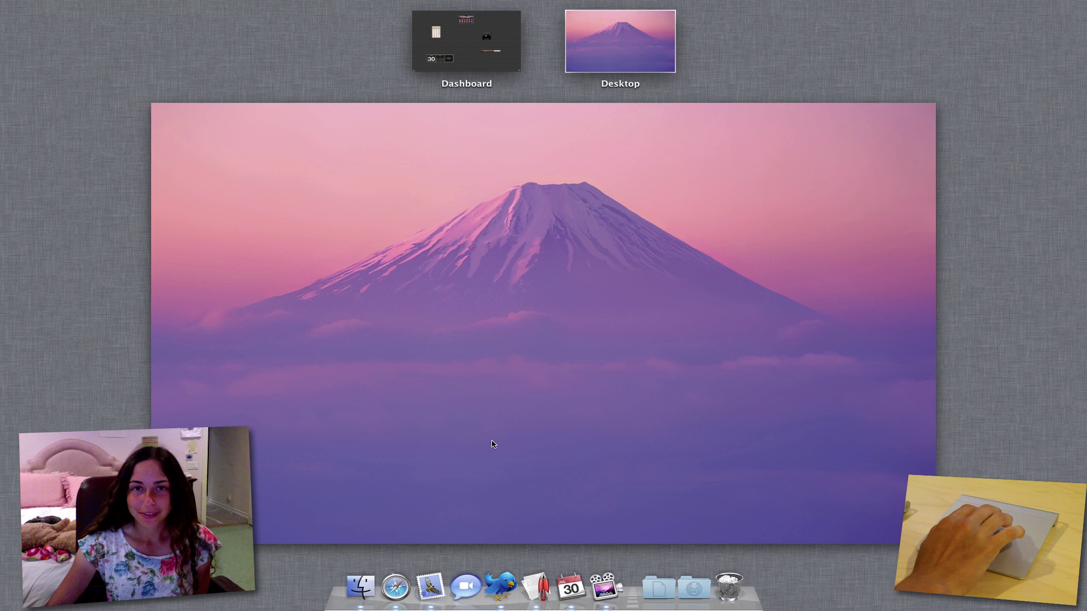
key(ctrl+Up)
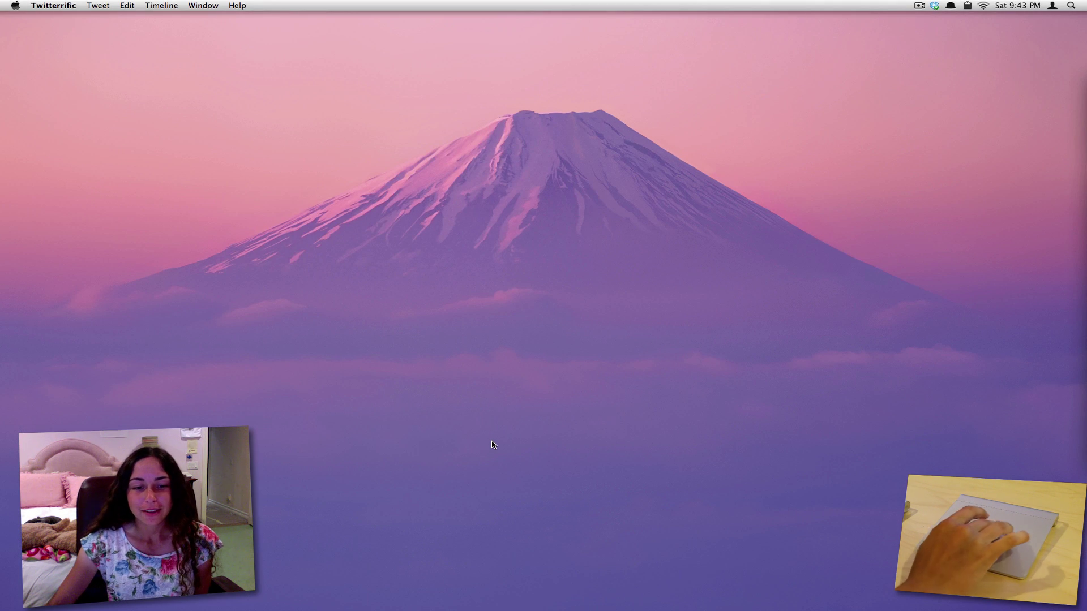
Open two home-folder Finder windows, then launch Mail and iCal from the Dock.
click(361, 589)
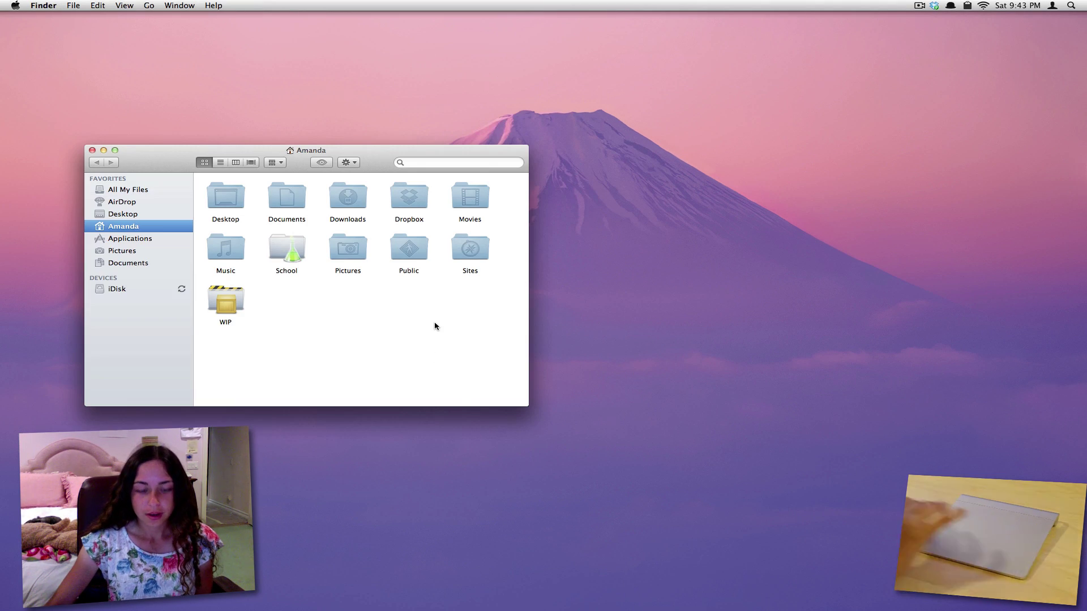
key(super+n)
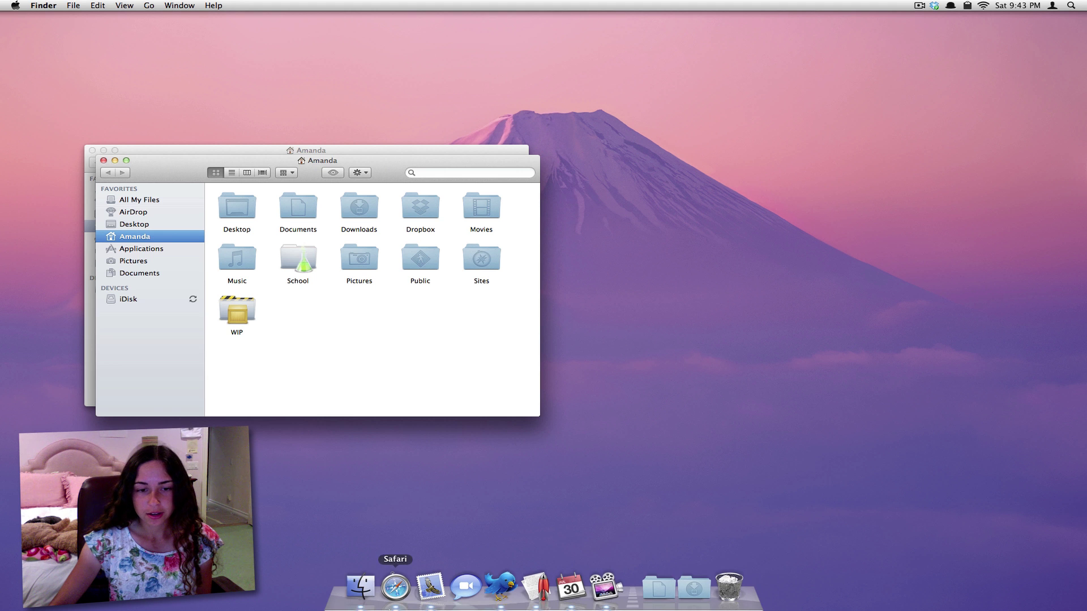
click(439, 606)
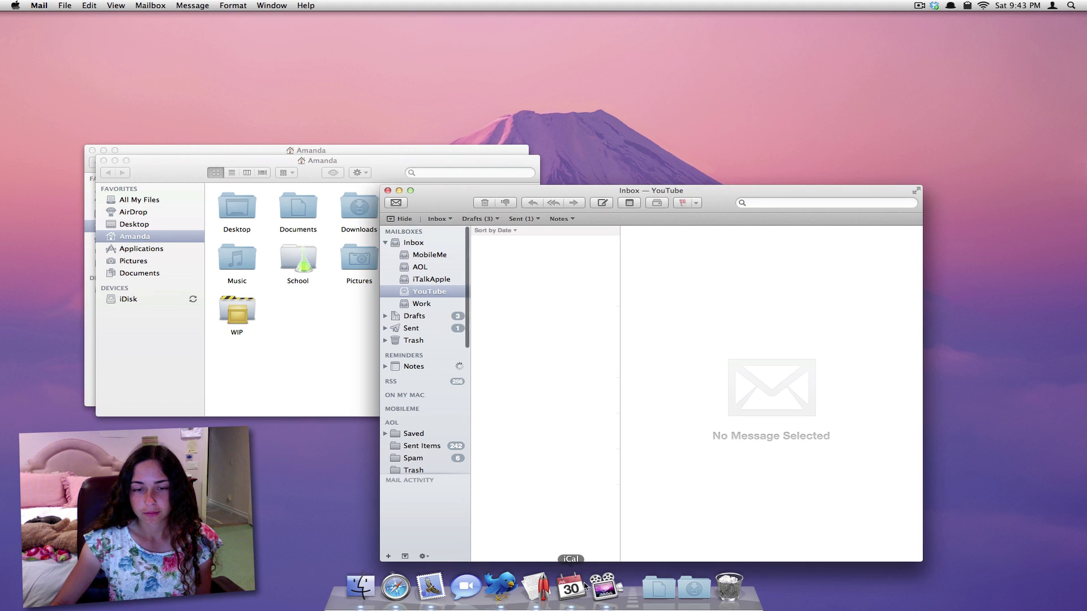
click(571, 589)
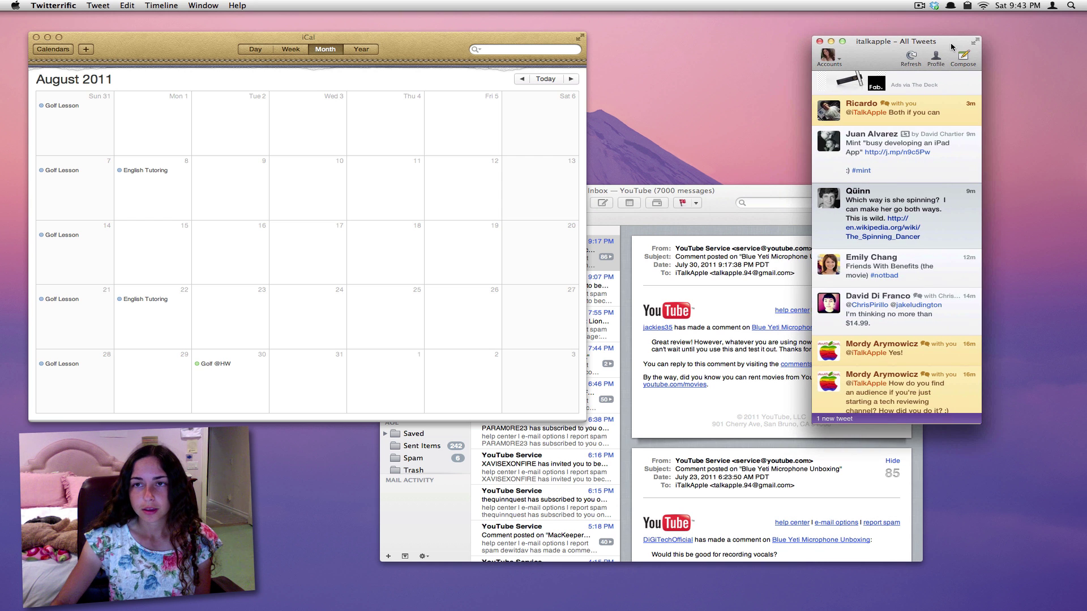
Enter Mission Control with Ctrl-Up and create a new Desktop 2 space.
key(ctrl+Up)
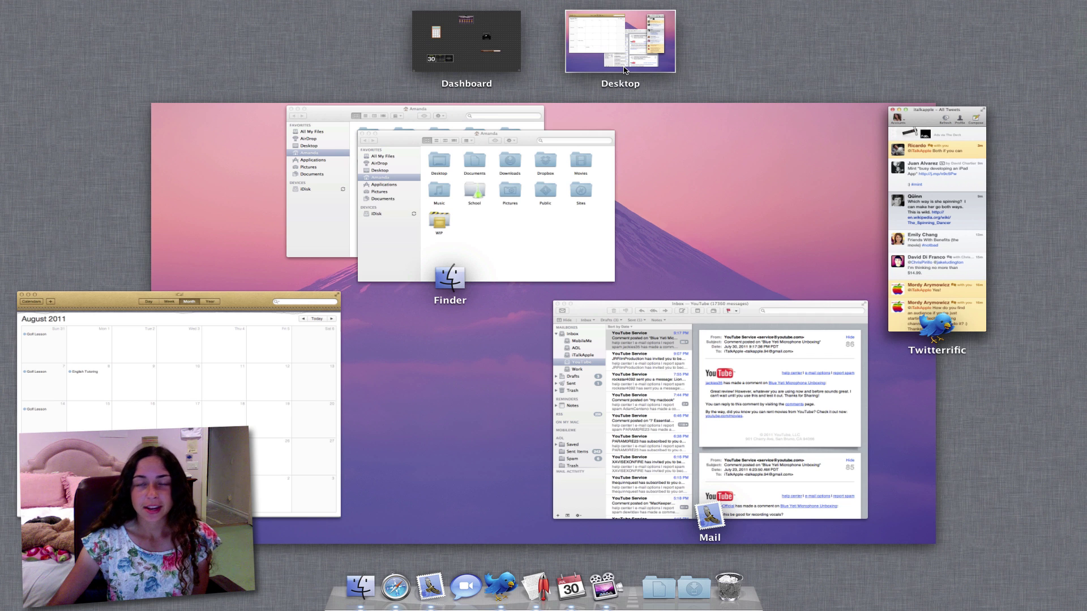
mouse_move(705, 89)
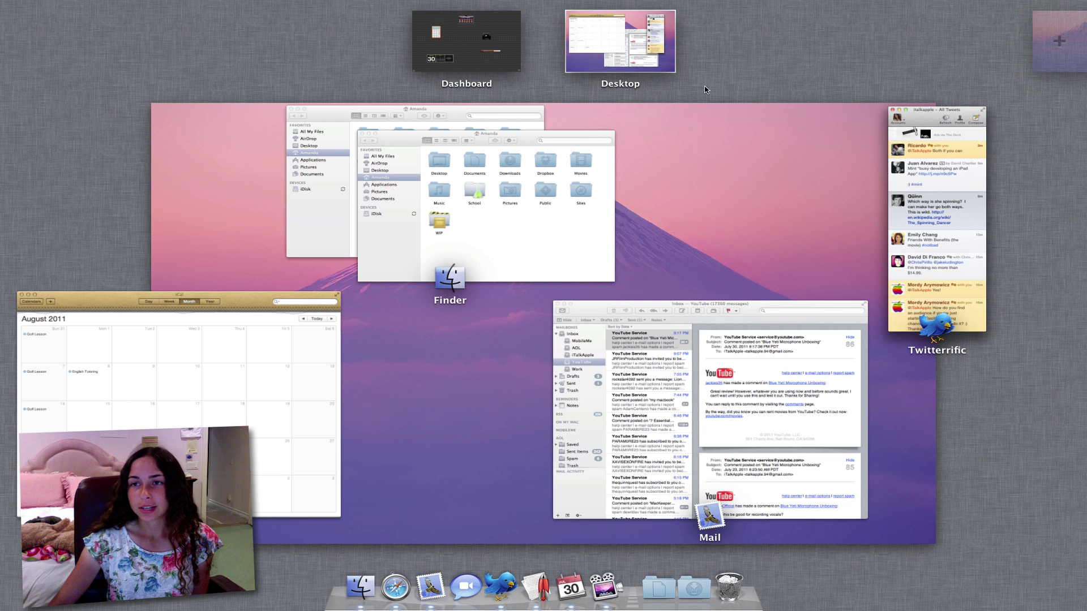
click(1047, 44)
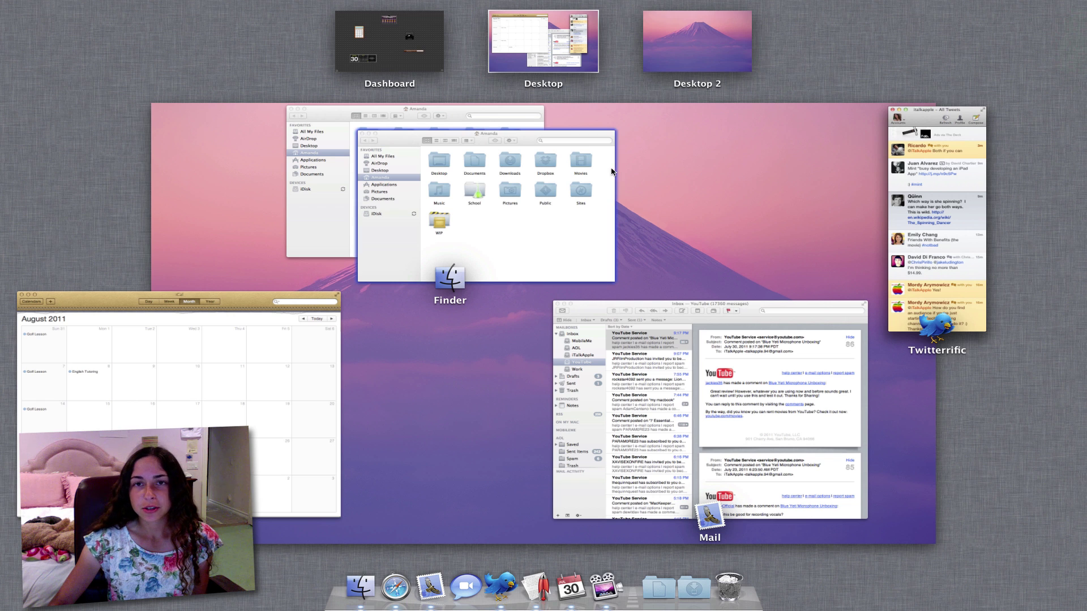
mouse_move(672, 45)
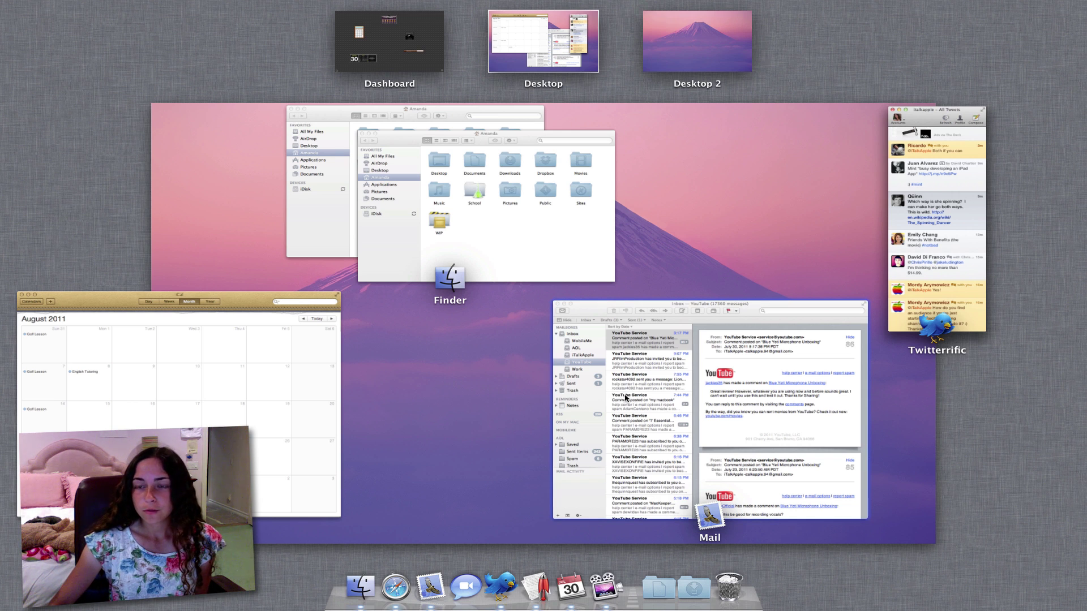
Move the Mail and Twitterrific windows onto Desktop 2, then leave Mission Control.
drag(632, 398, 699, 53)
drag(937, 231, 663, 51)
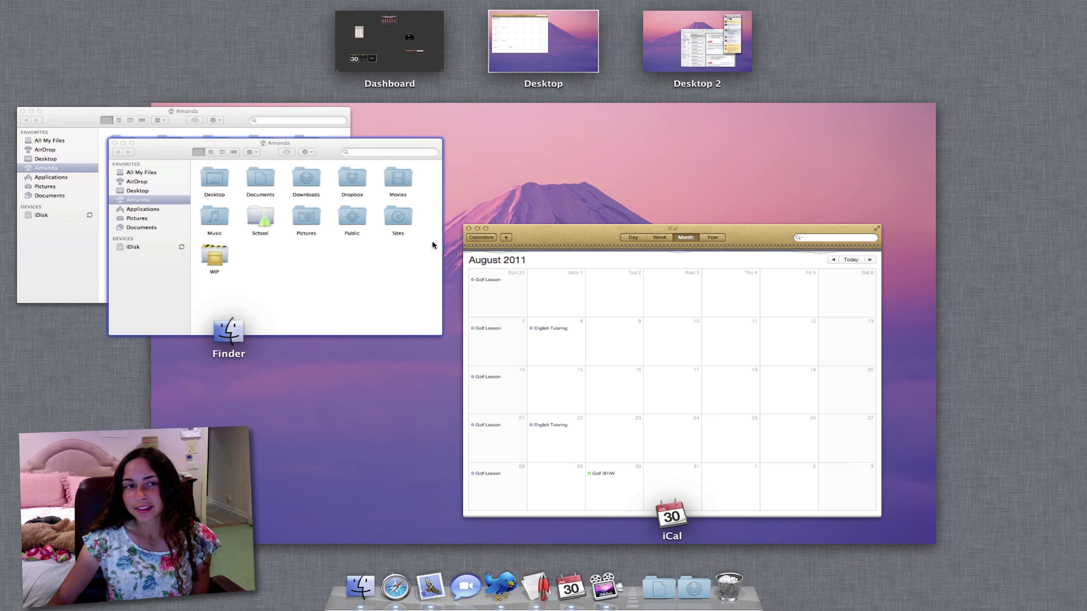
click(384, 466)
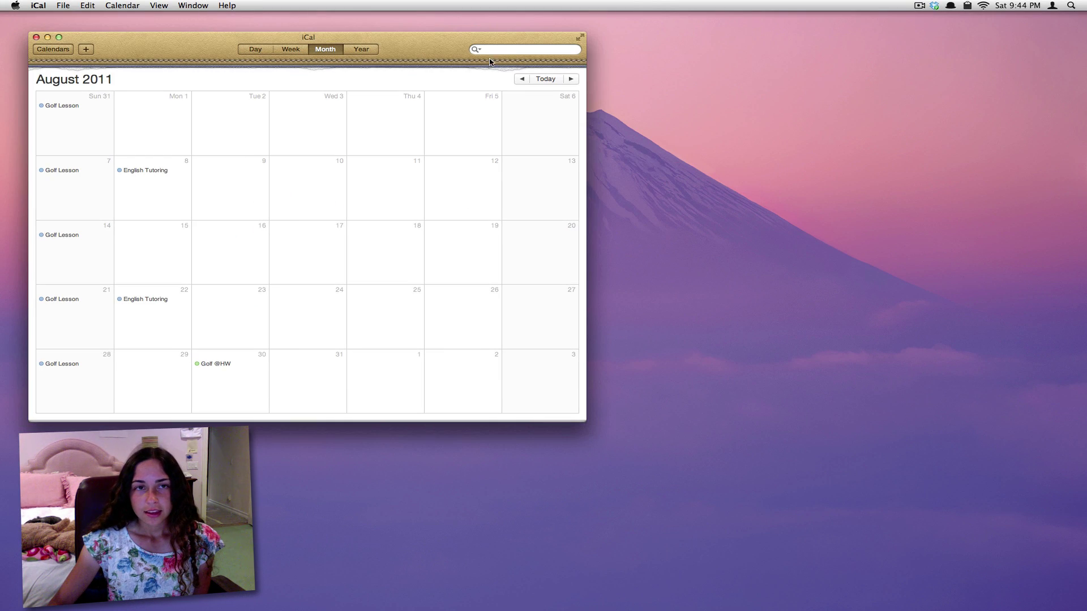
Bring iCal into the Finder space, with the home-folder window top-left and iCal beside it.
drag(437, 41, 906, 156)
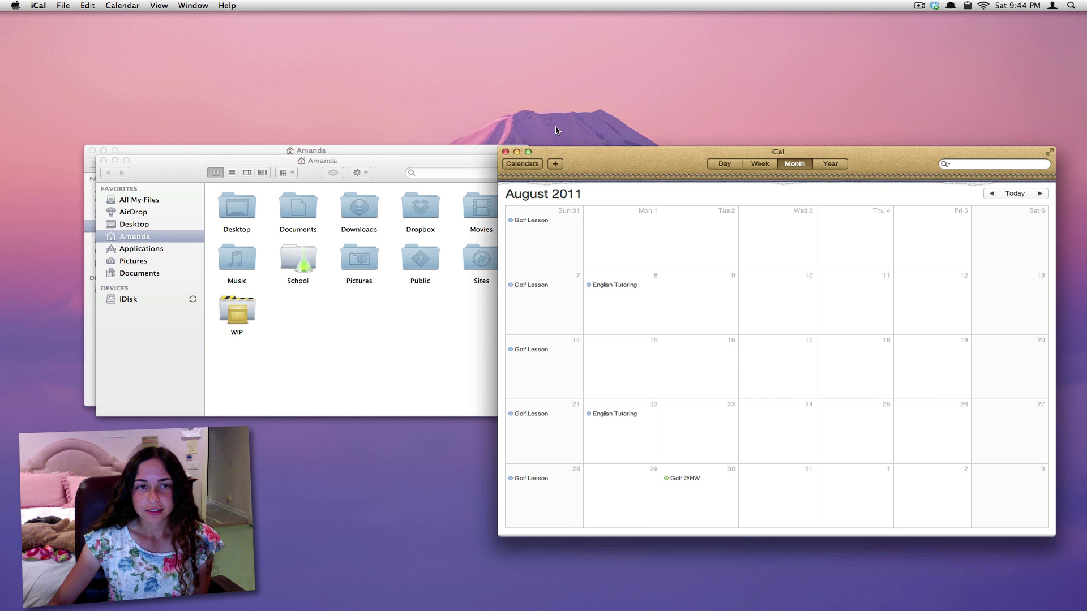
drag(393, 160, 299, 45)
drag(651, 158, 577, 145)
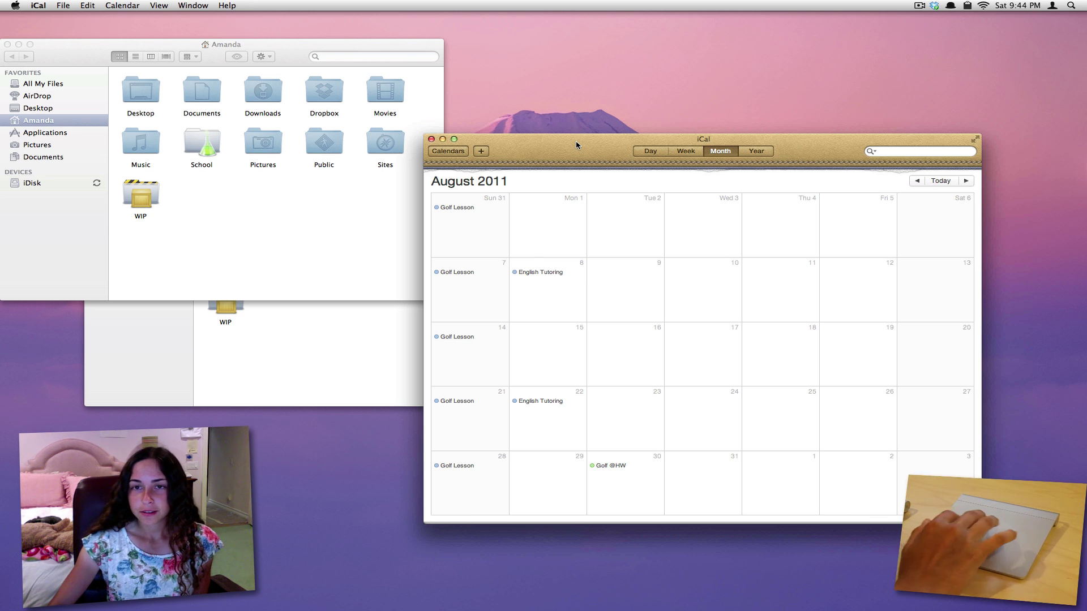
key(ctrl+Left)
key(ctrl+Right)
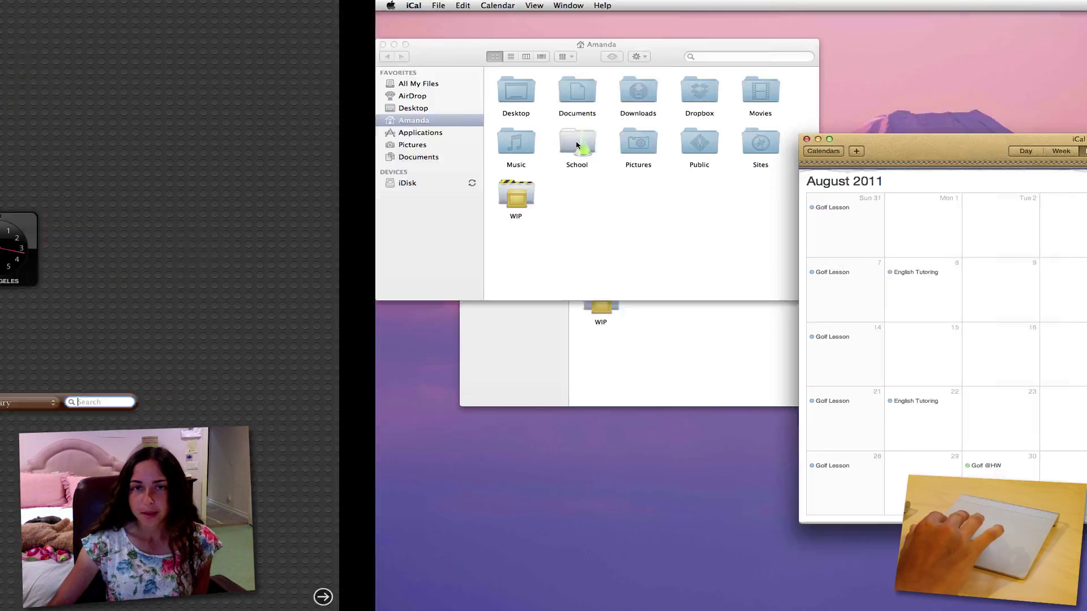
key(ctrl+Right)
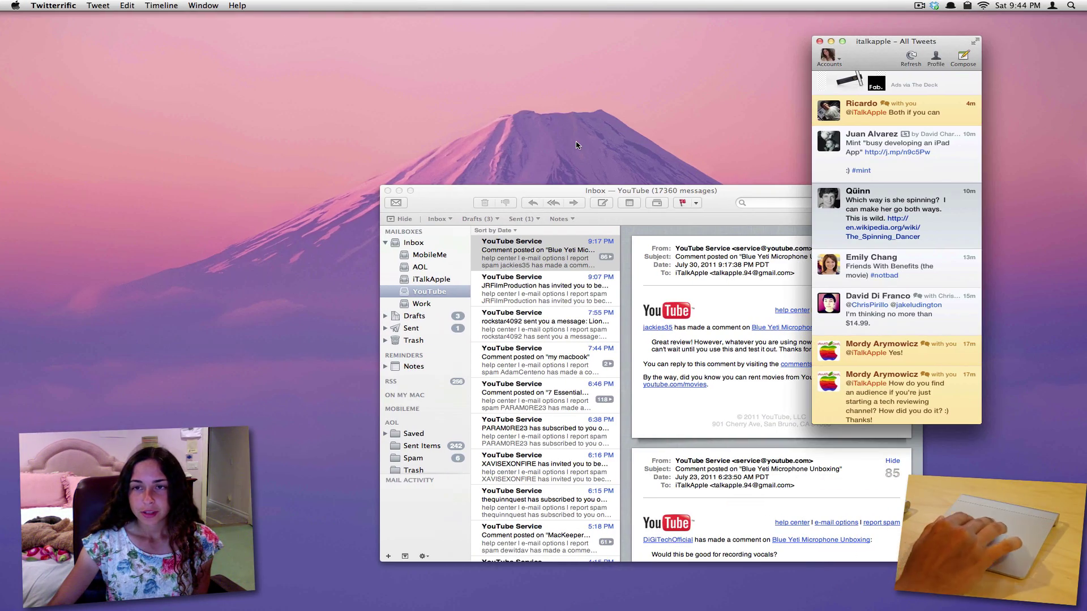
key(ctrl+Left)
key(ctrl+Right)
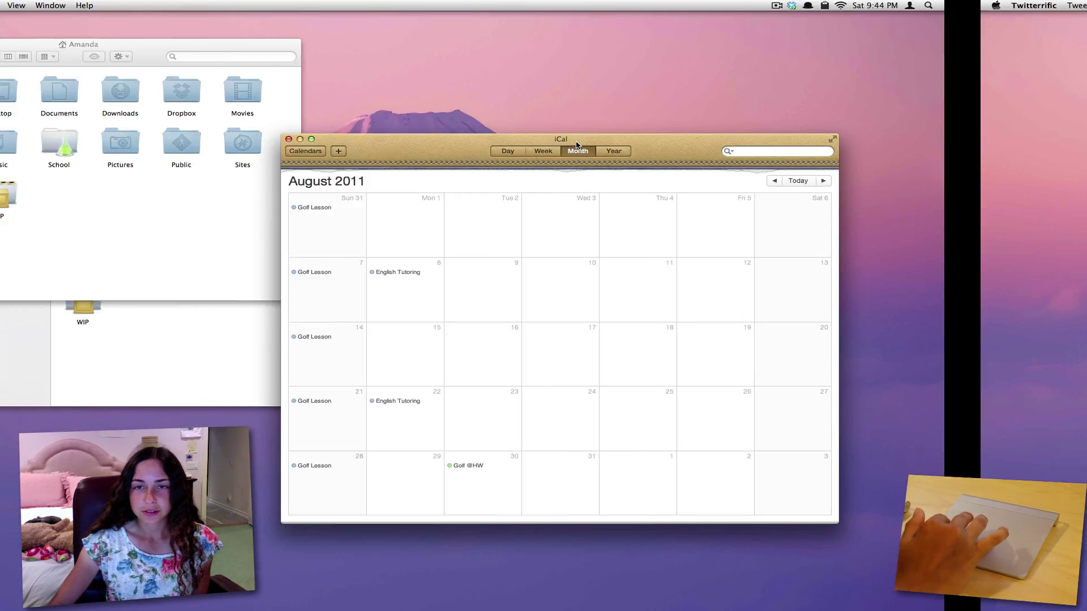
key(ctrl+Left)
key(ctrl+Left)
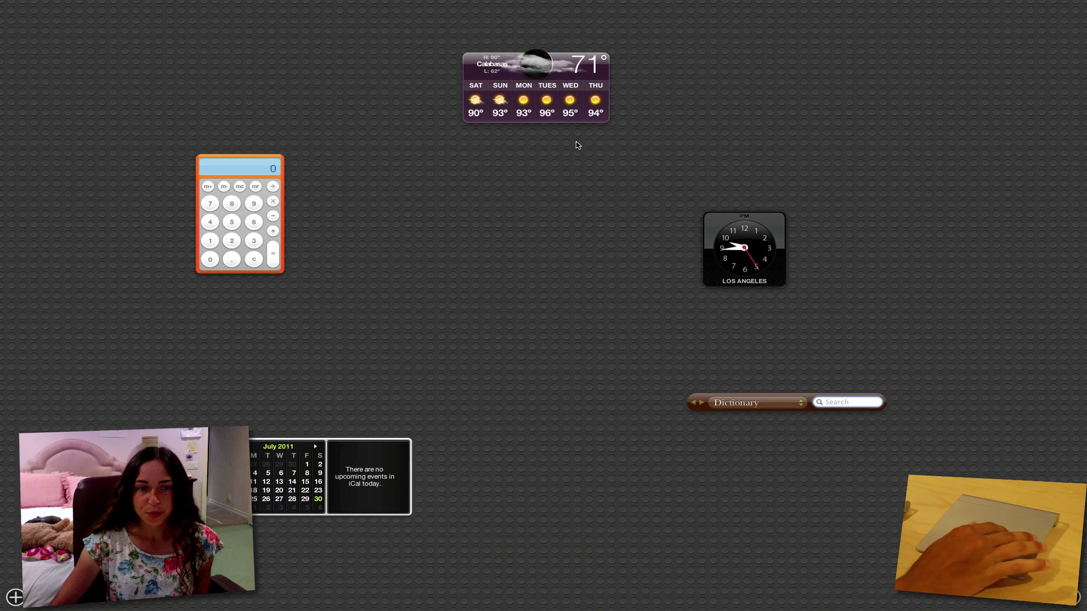
key(ctrl+Right)
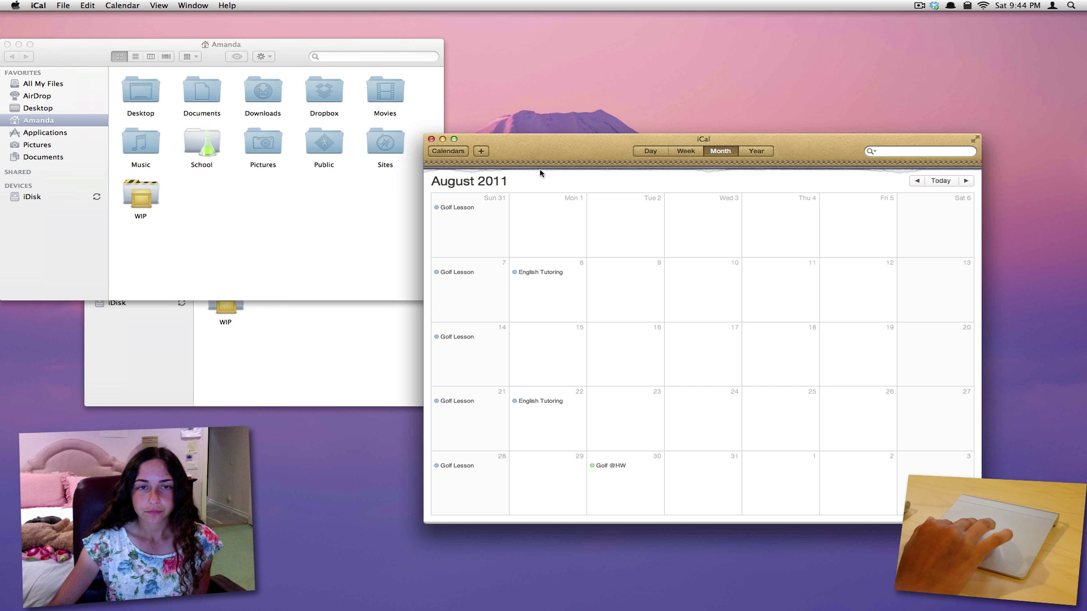
Rearrange the iCal window and the two home-folder Finder windows on the desktop.
drag(538, 159, 573, 185)
drag(306, 44, 380, 204)
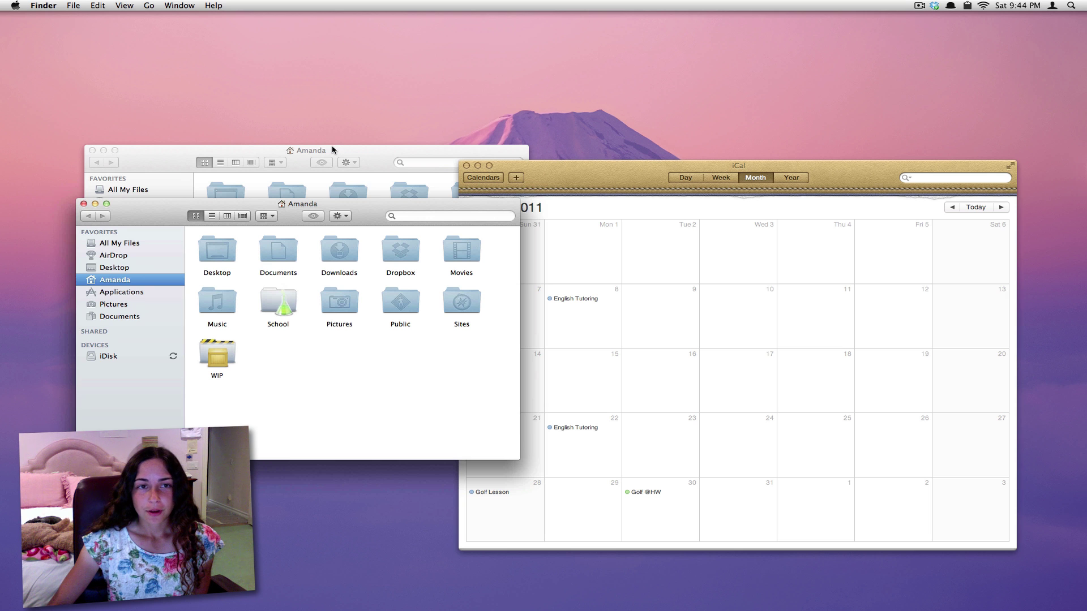
right_click(332, 149)
click(269, 154)
drag(255, 150, 217, 83)
click(409, 400)
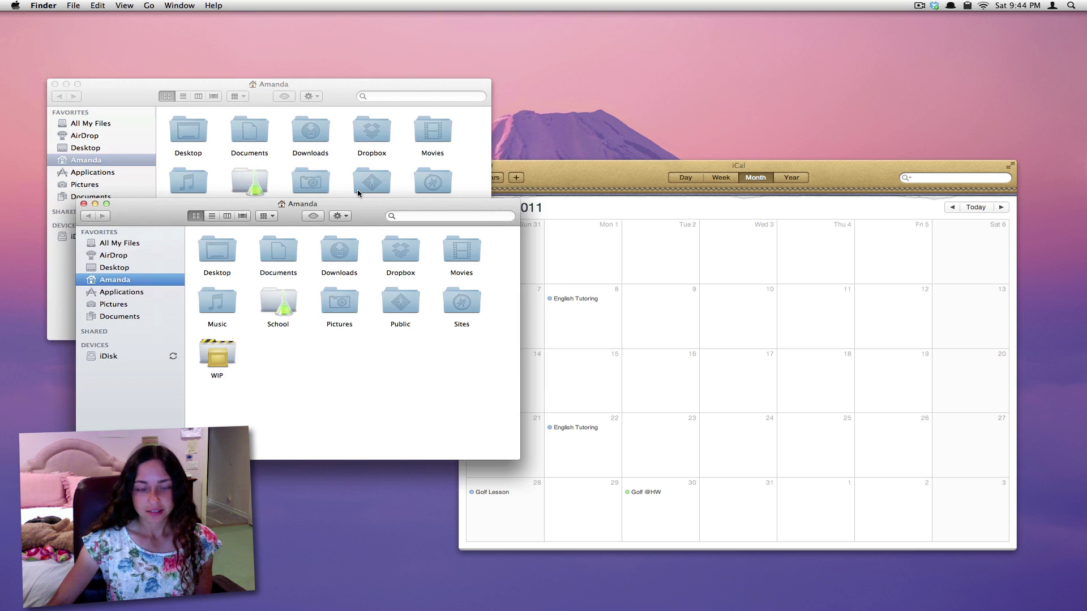
Open a third Finder window on Pictures, switch another to Documents, and preview them in App Exposé.
key(super+n)
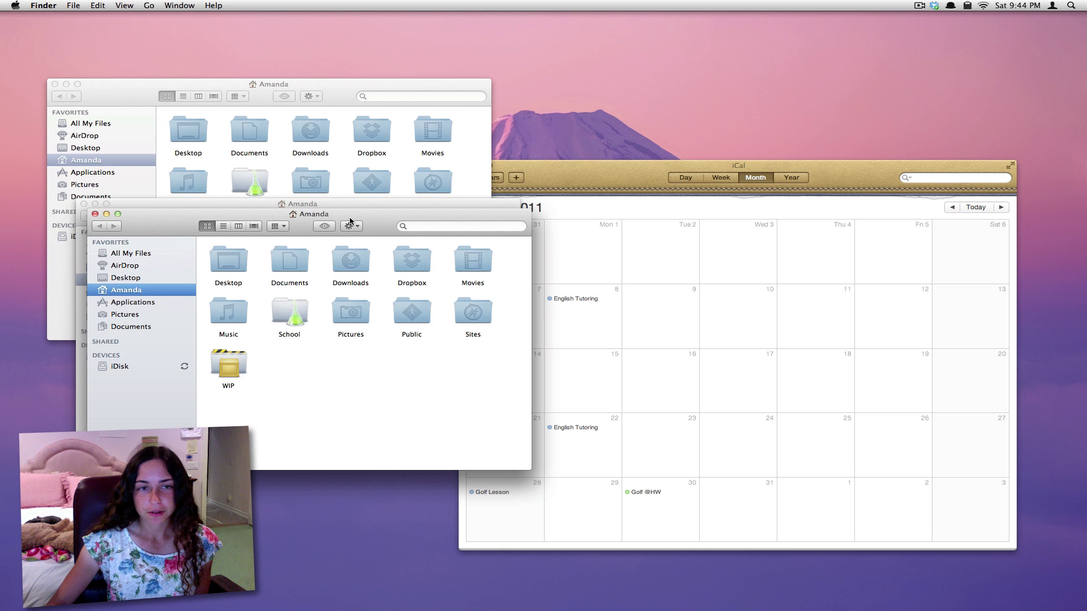
drag(349, 217, 584, 225)
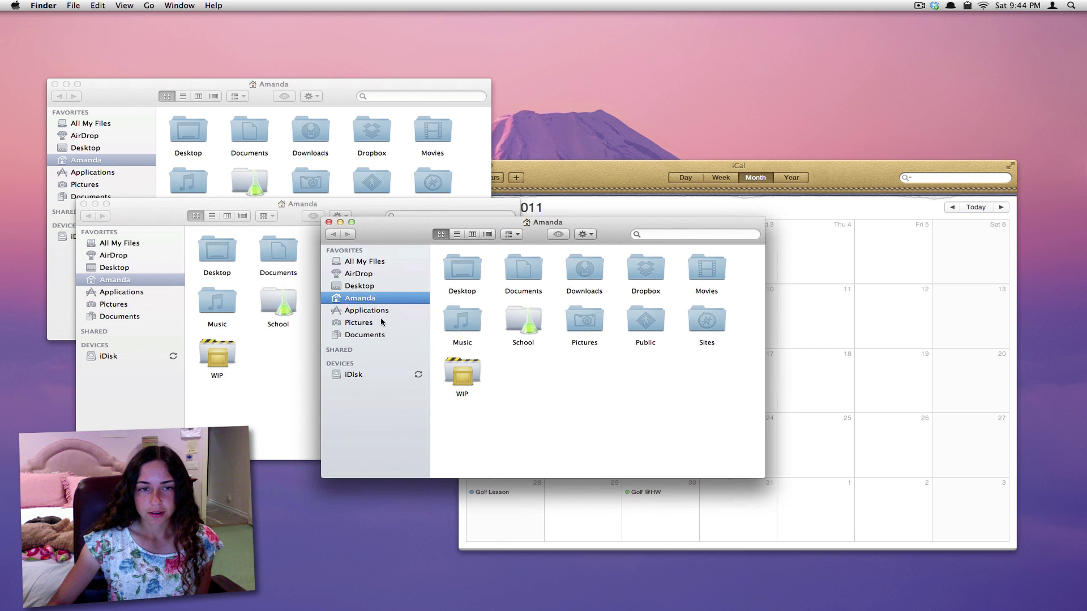
click(370, 324)
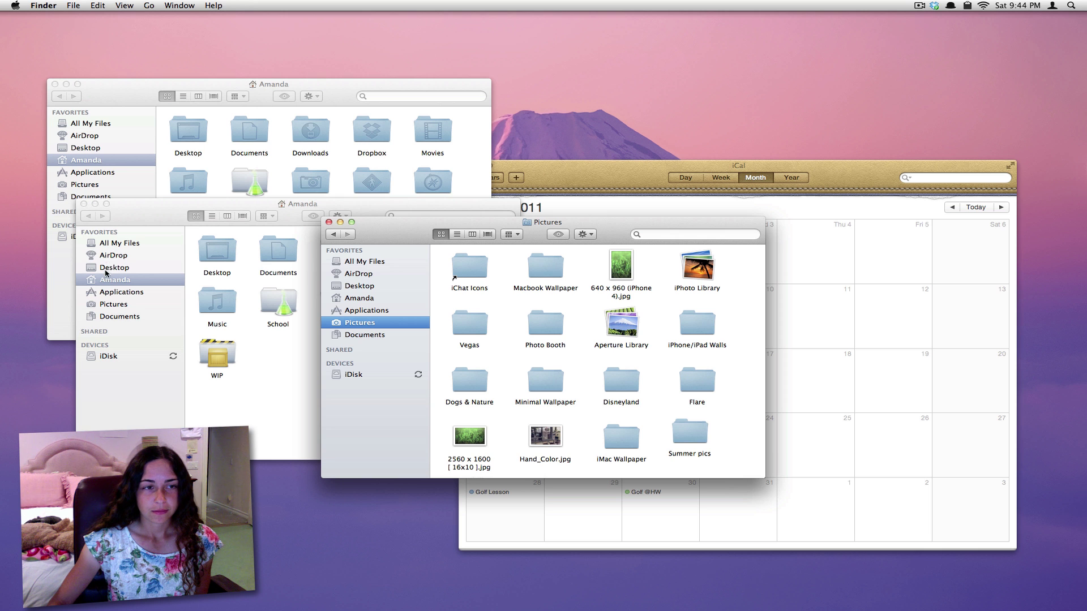
click(112, 321)
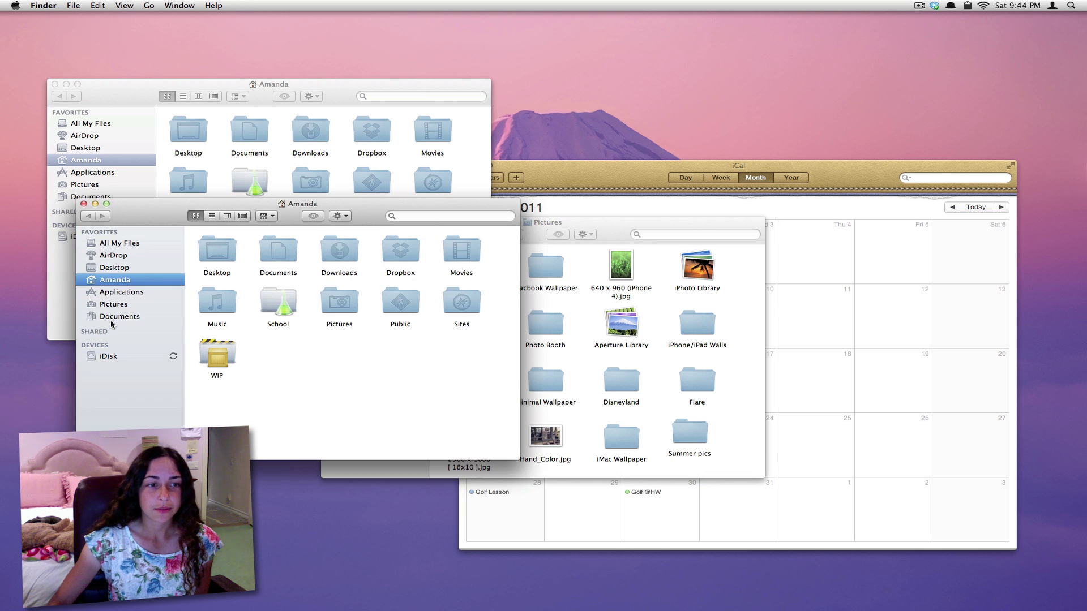
click(111, 323)
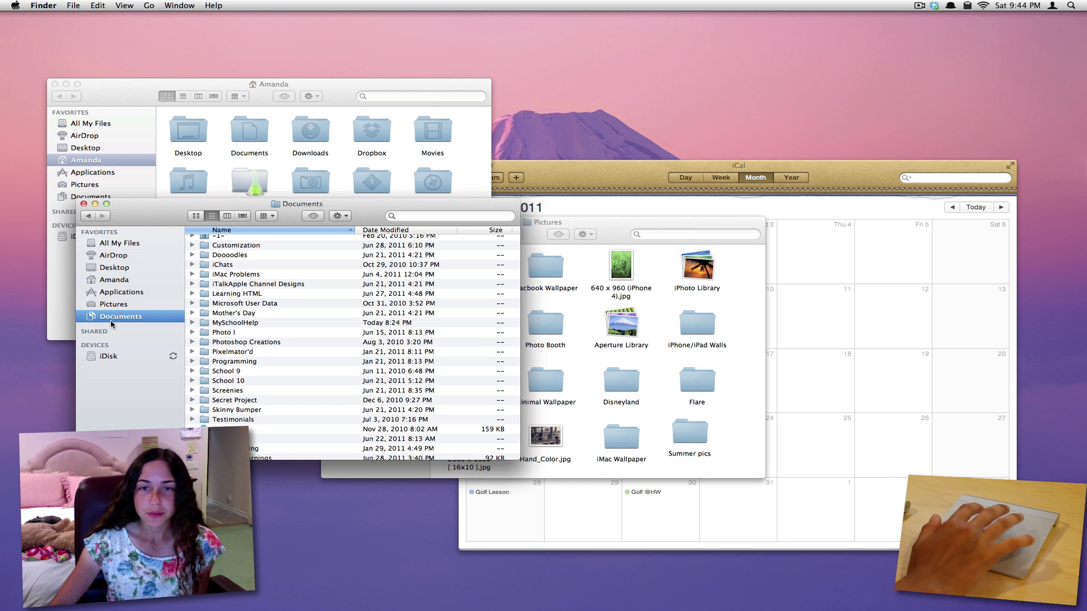
key(ctrl+Down)
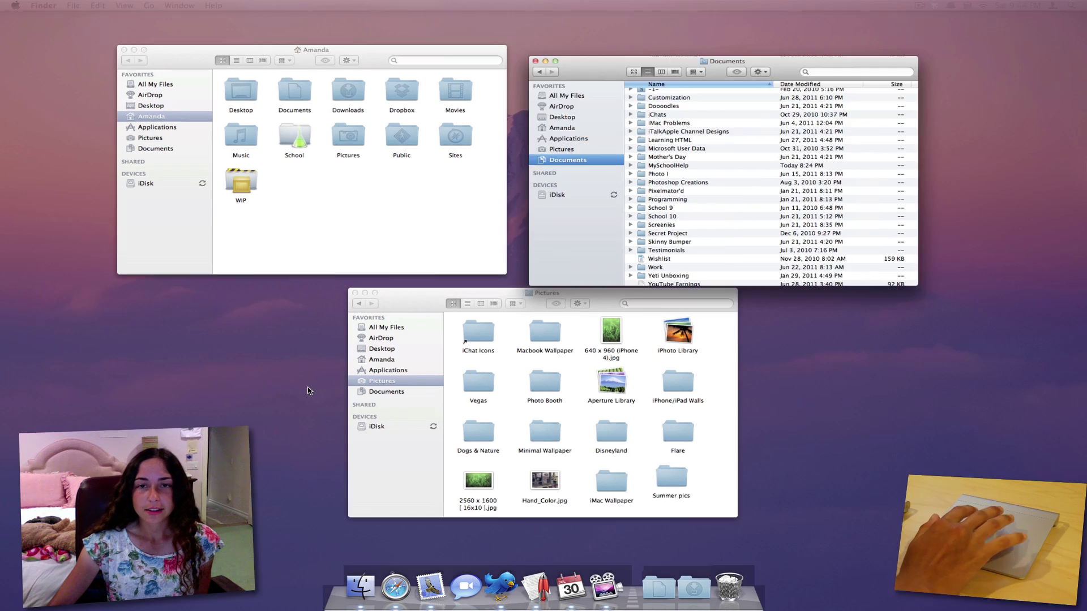
click(308, 391)
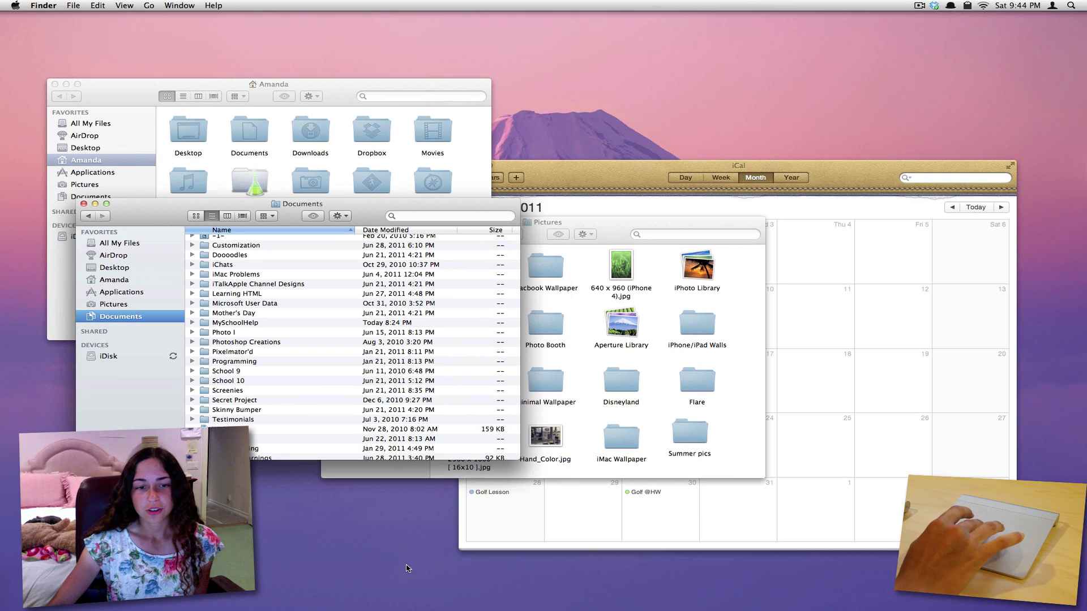
Launch Safari in two windows, load the Tumblr Dashboard bookmark in one, and view both in App Exposé.
click(396, 591)
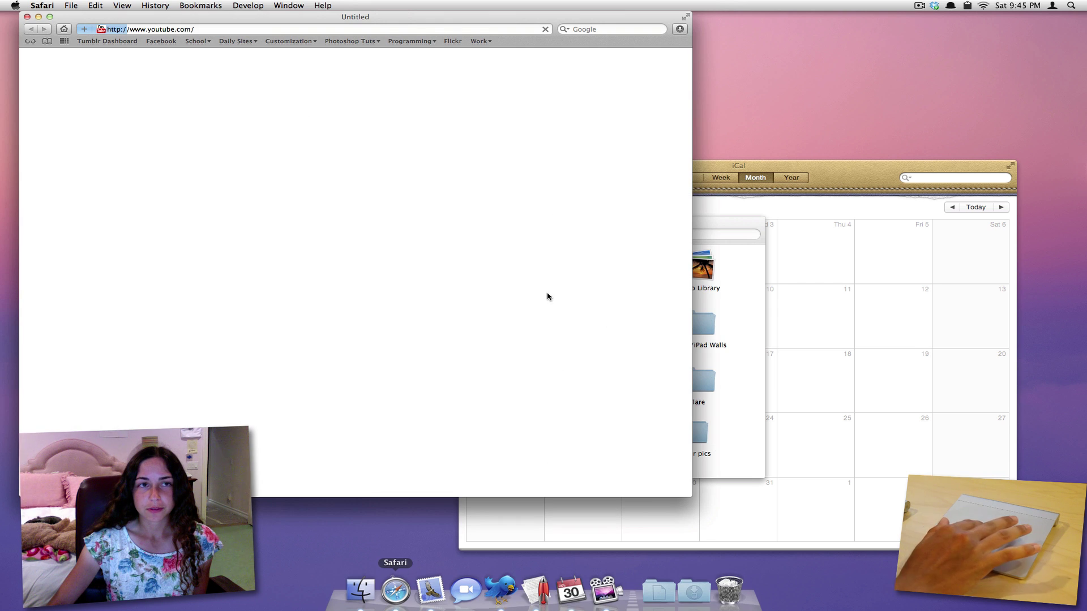
key(super+n)
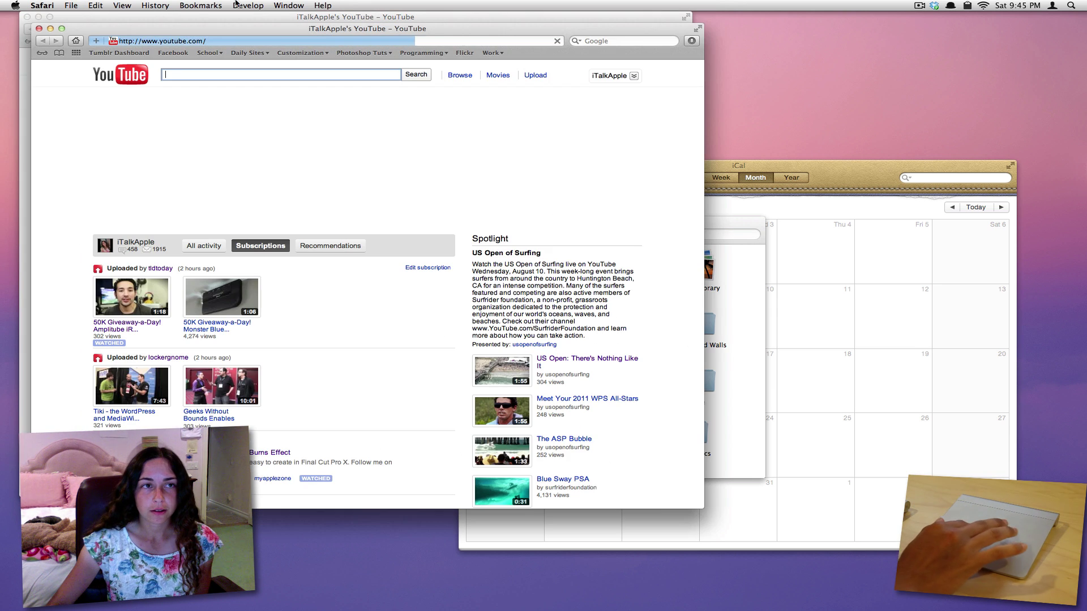
click(119, 52)
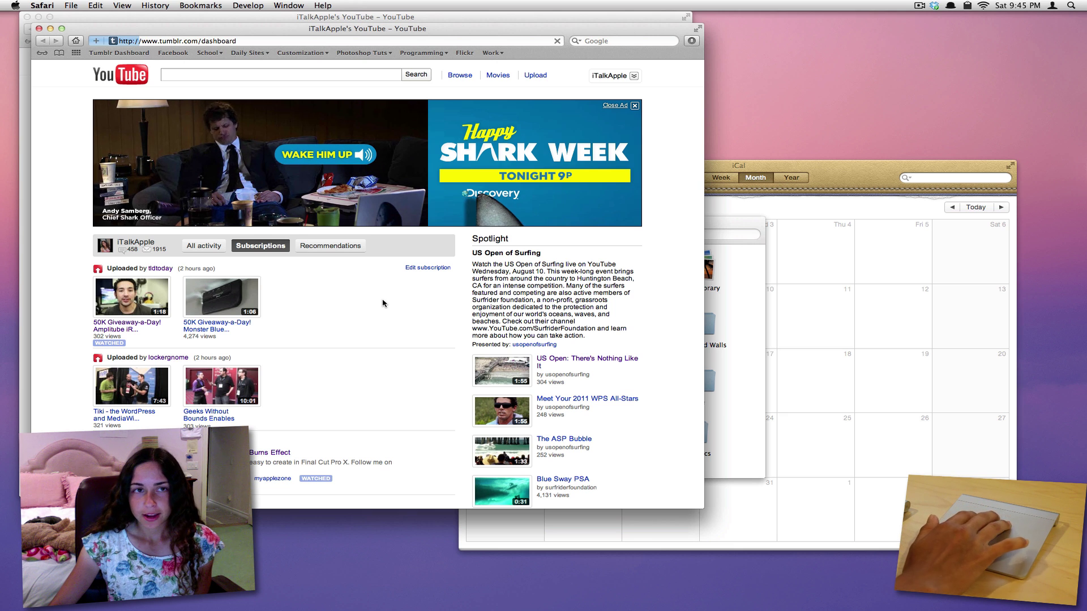
key(ctrl+Down)
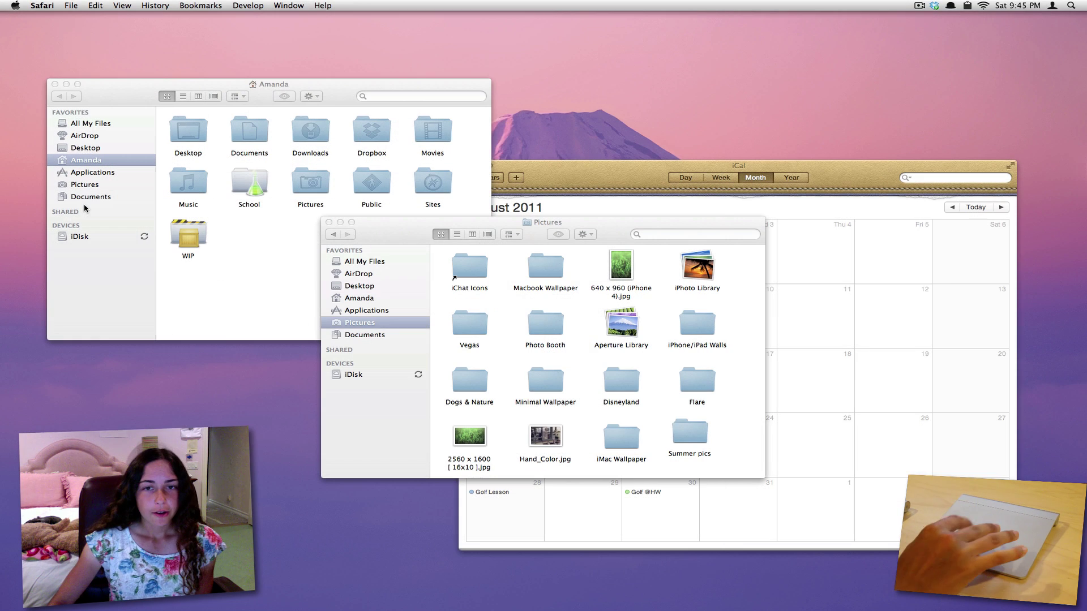
Close the home and Pictures Finder windows and drag the iCal window toward the screen centre.
click(55, 84)
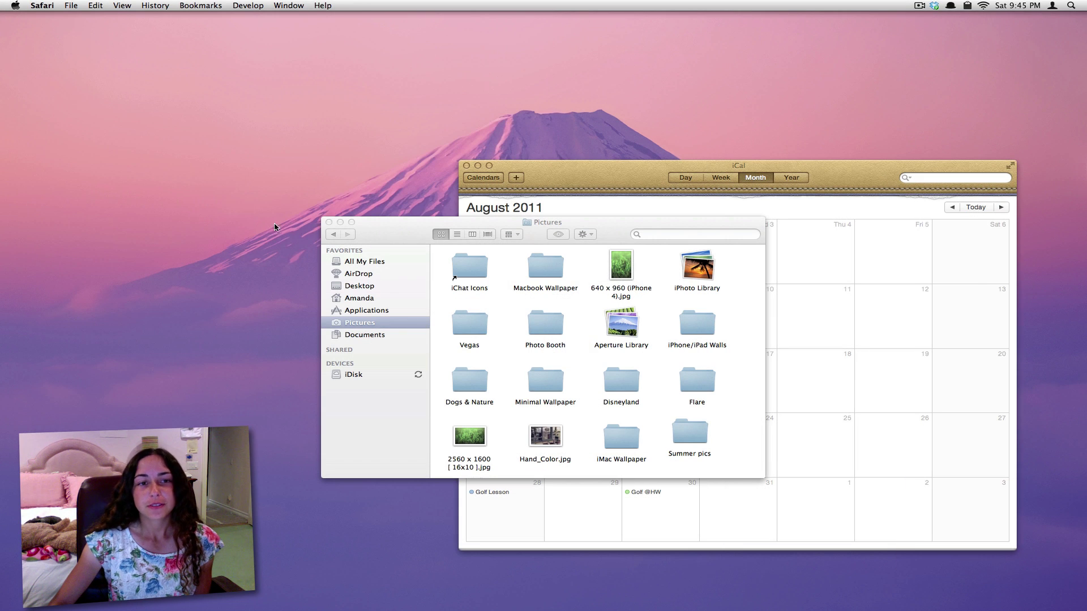
click(329, 222)
click(553, 170)
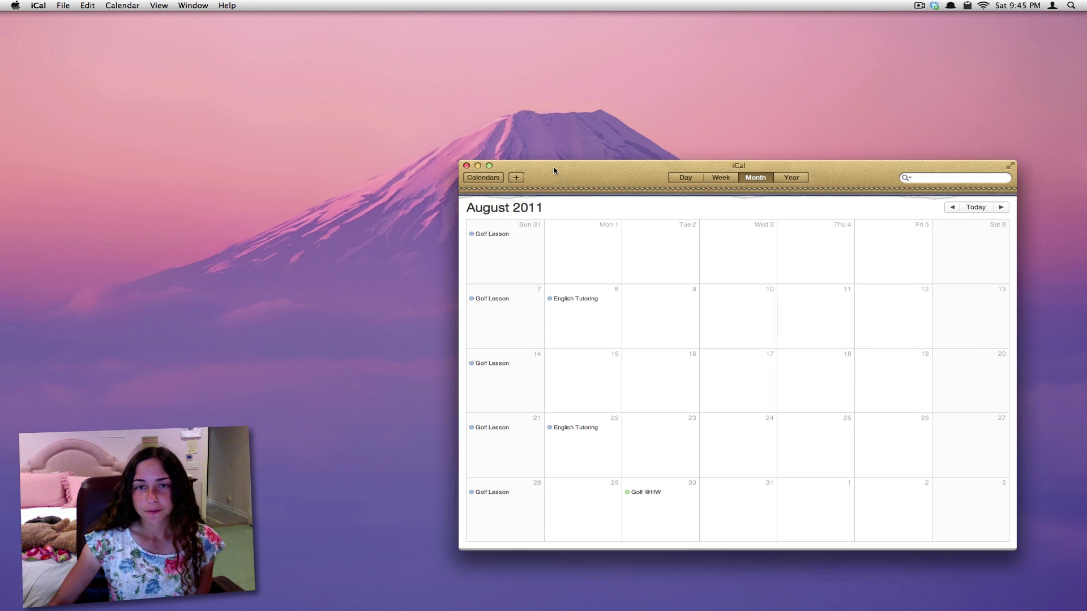
drag(560, 177, 366, 99)
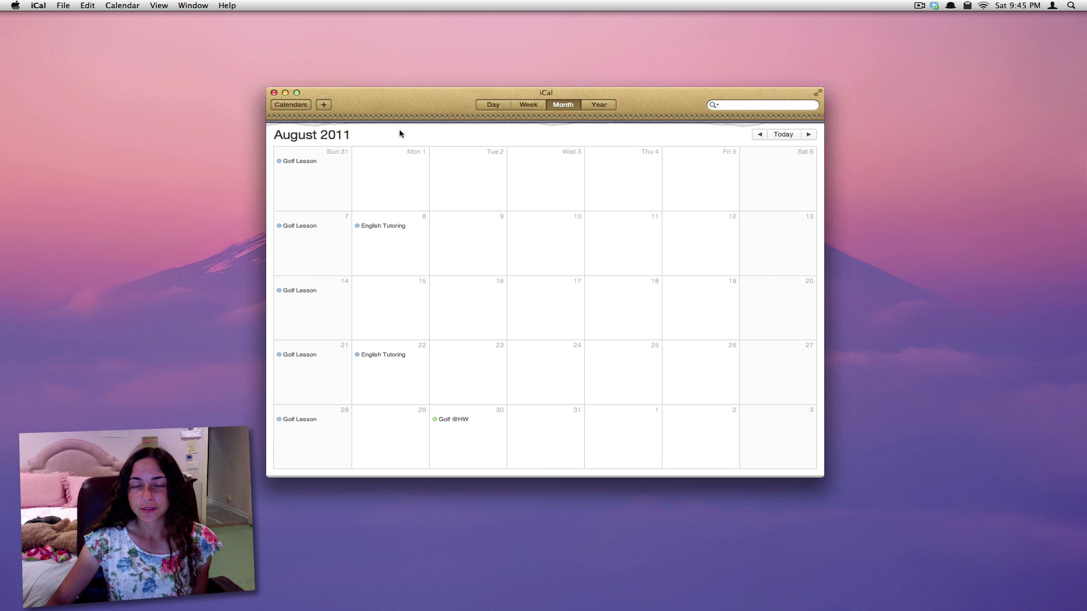
Put iCal into full-screen mode, then reveal all spaces with Ctrl-Up.
click(817, 94)
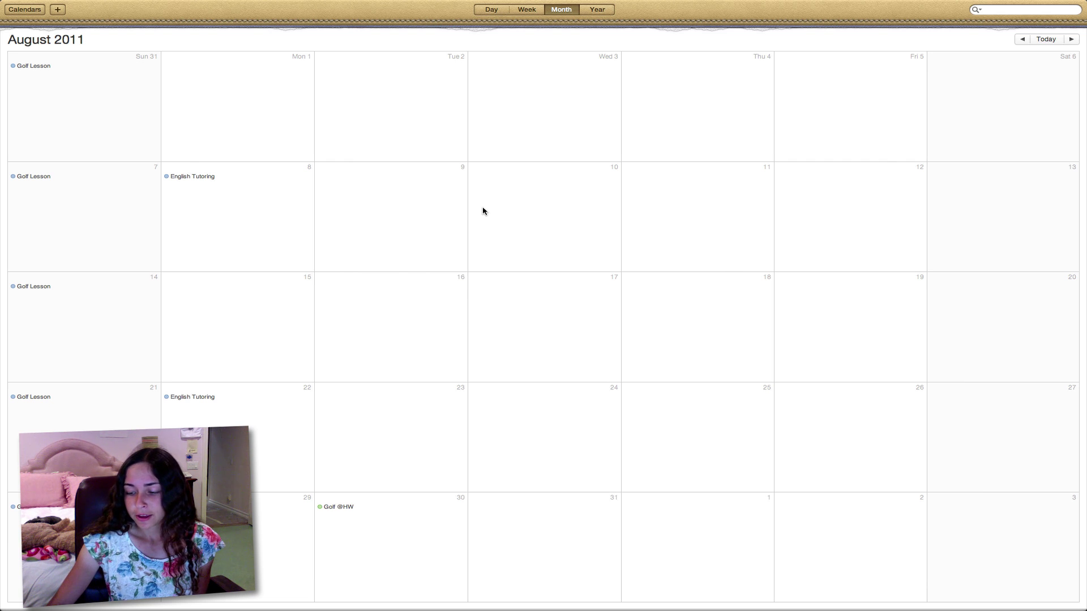
key(ctrl+Up)
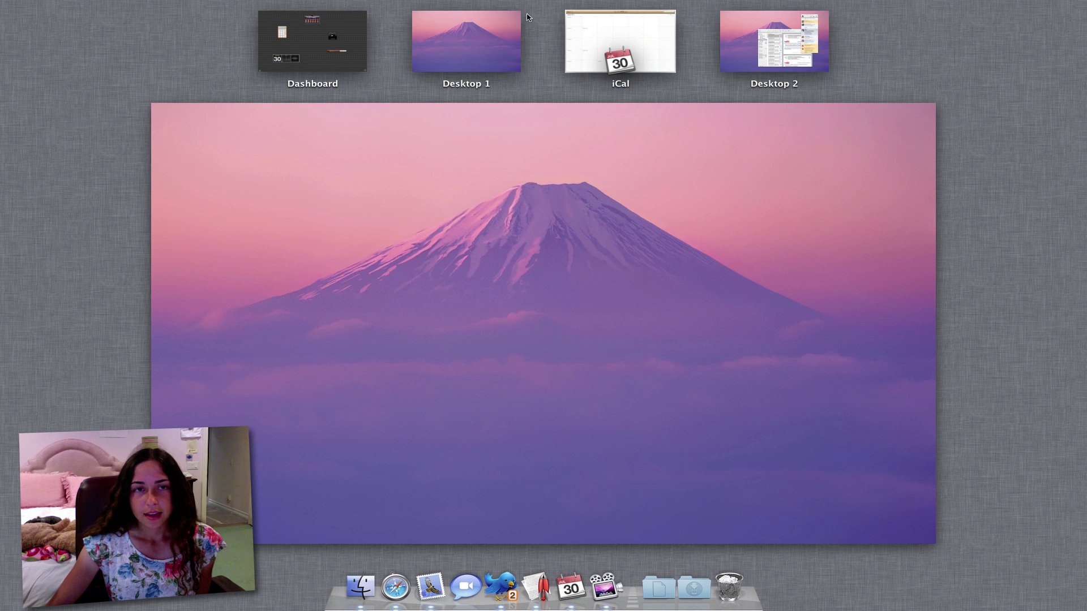
Go to Desktop 1, flip between spaces with Ctrl-Left/Right, then choose Desktop 2 in Mission Control.
click(444, 56)
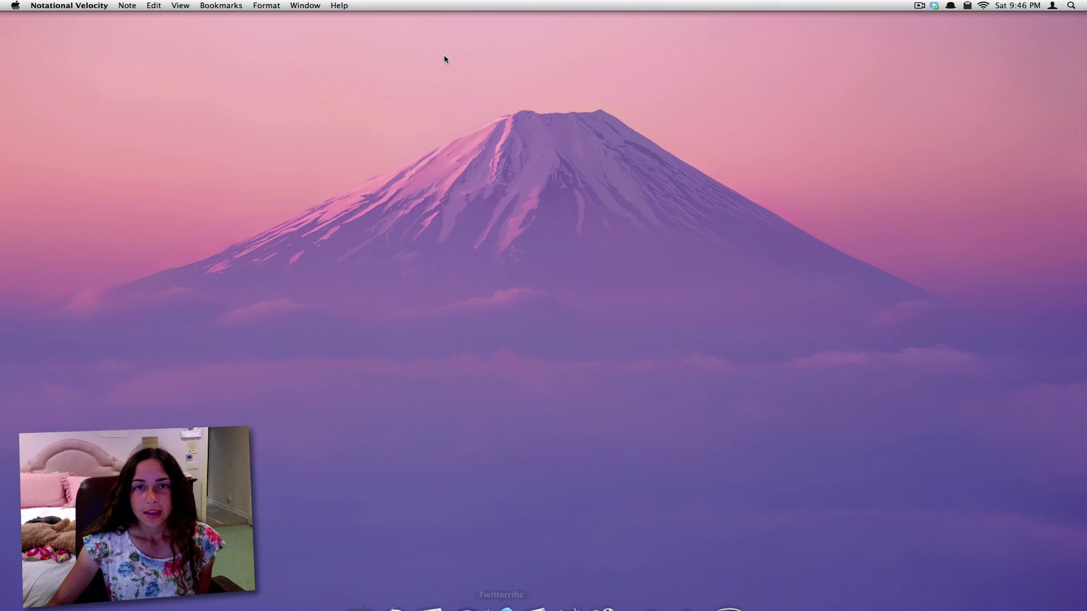
key(ctrl+Right)
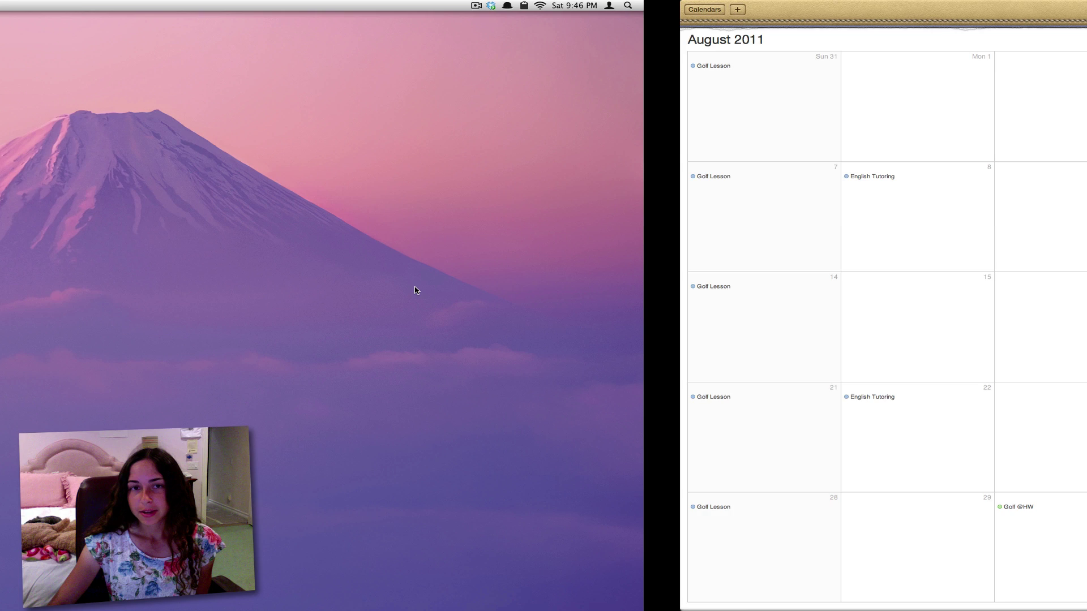
key(ctrl+Left)
key(ctrl+Right)
key(ctrl+Right)
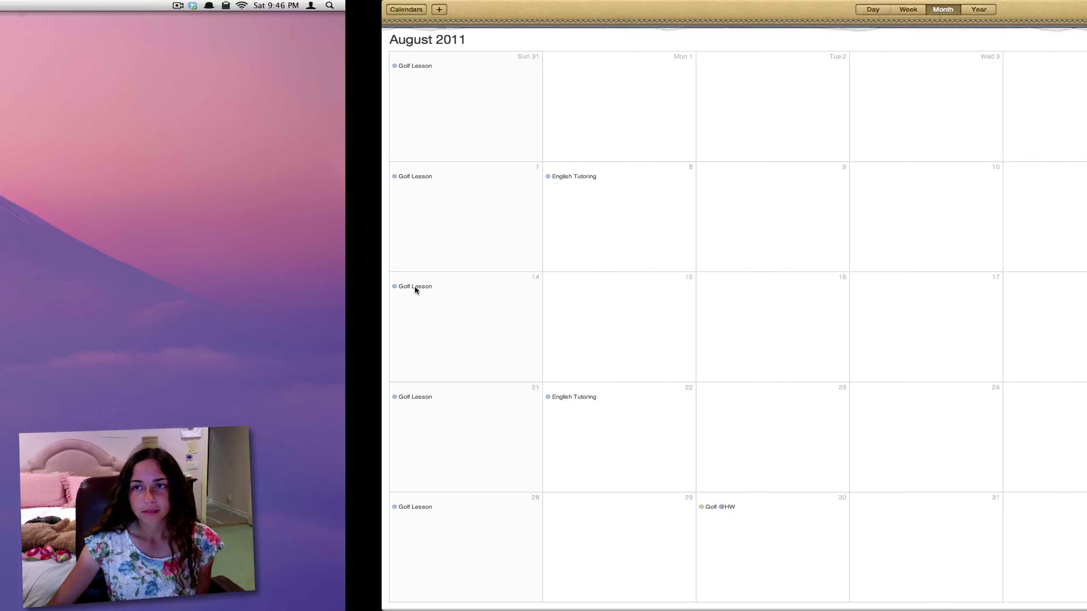
key(ctrl+Left)
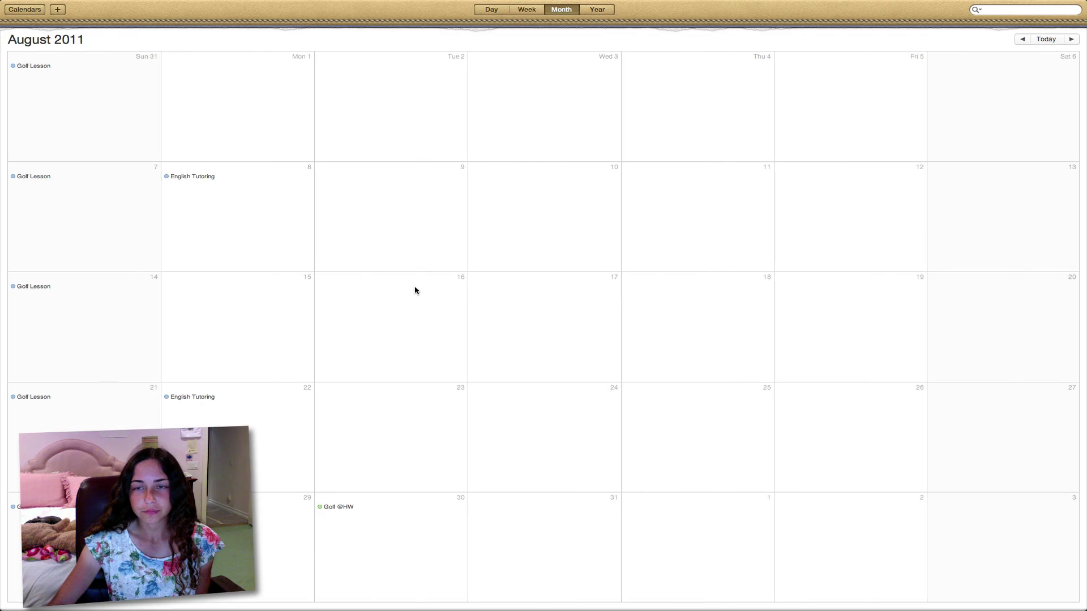
key(ctrl+Up)
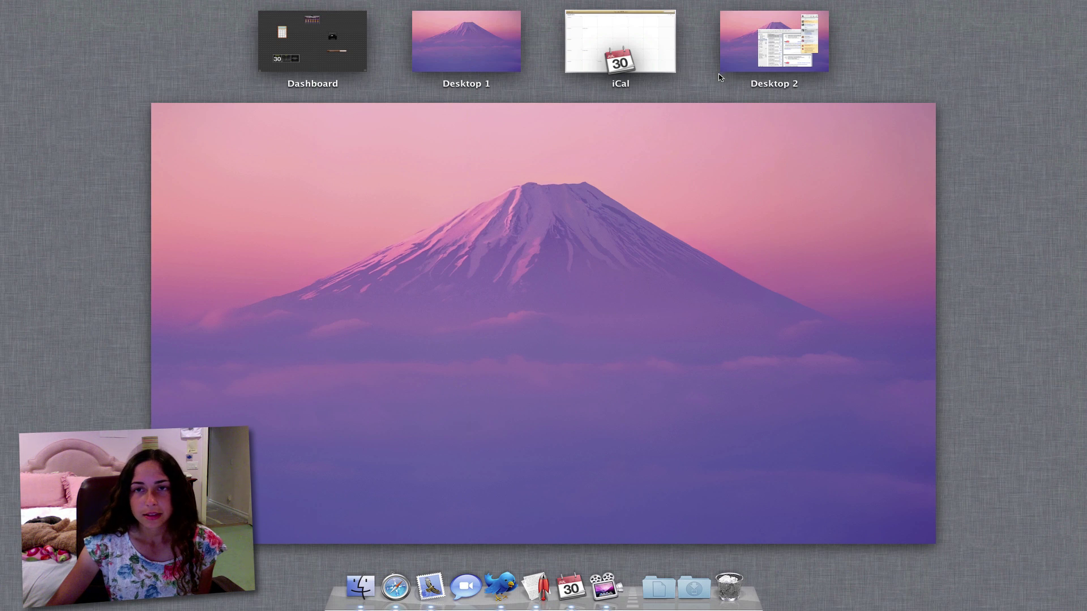
click(746, 44)
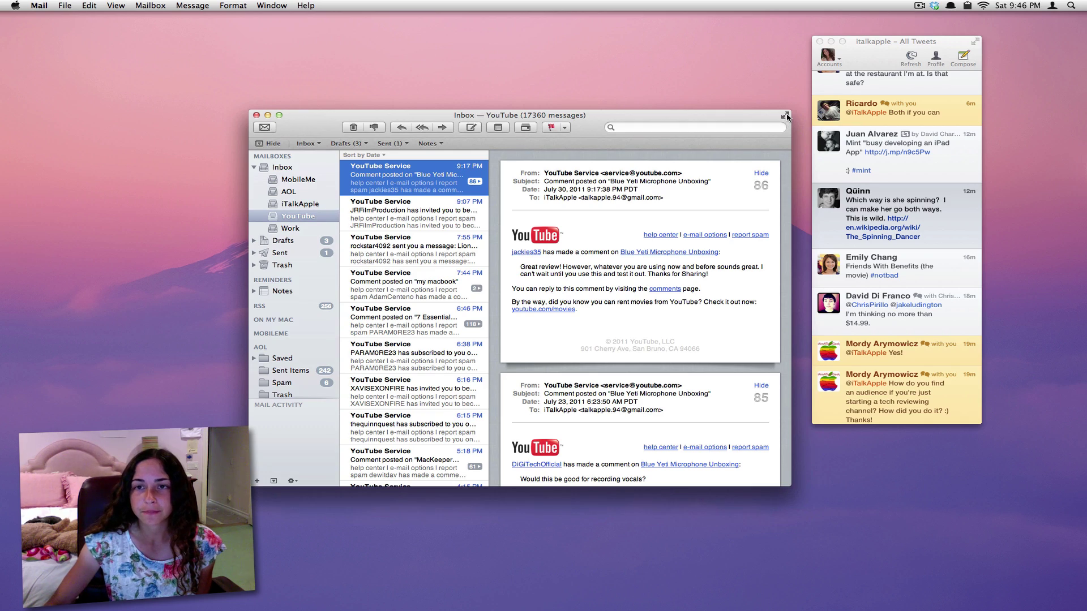
Make the Mail inbox window full screen and confirm its new space in Mission Control.
click(786, 116)
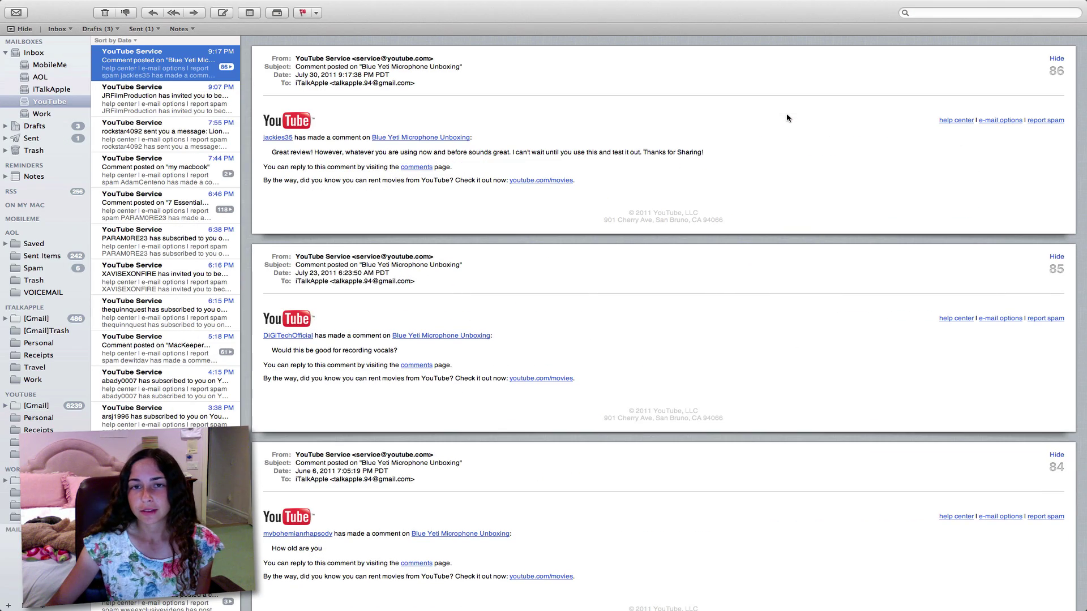
key(ctrl+Up)
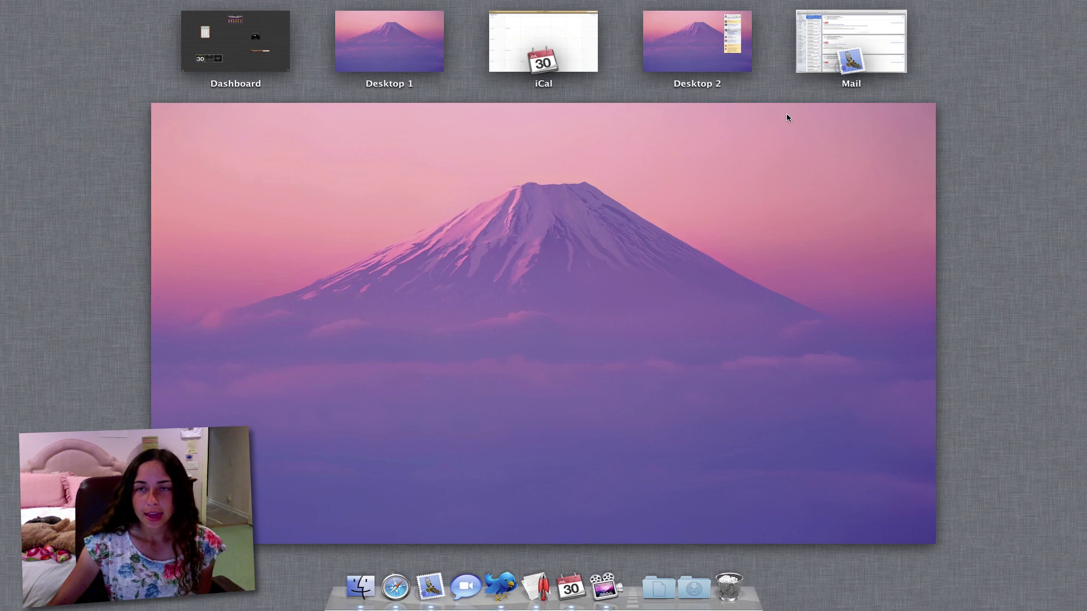
key(ctrl+Up)
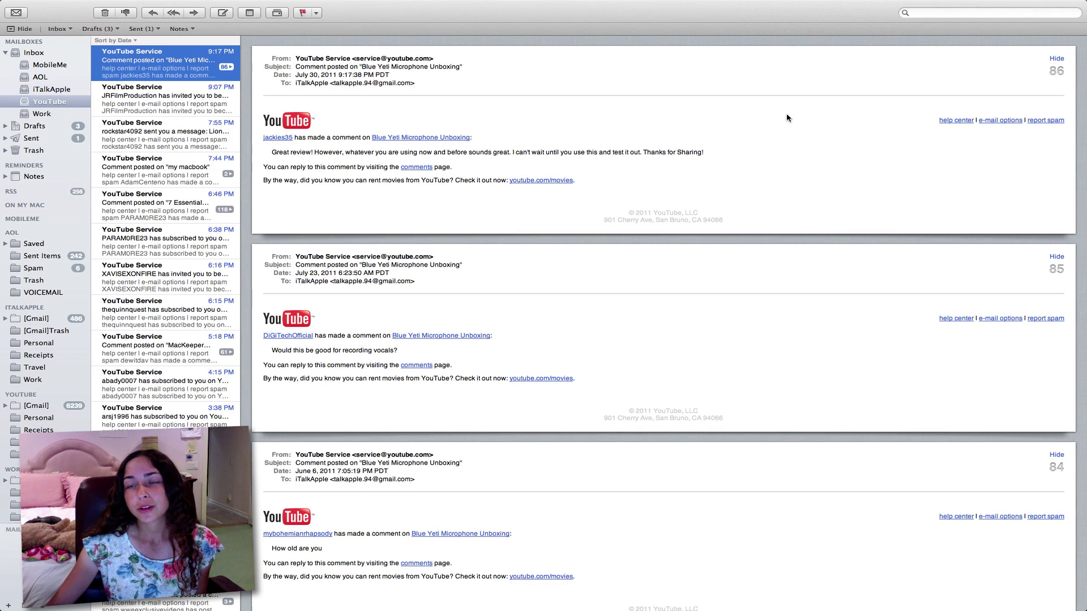
Cycle between the Twitterrific desktop, full-screen iCal and full-screen Mail, ending on iCal.
key(ctrl+Left)
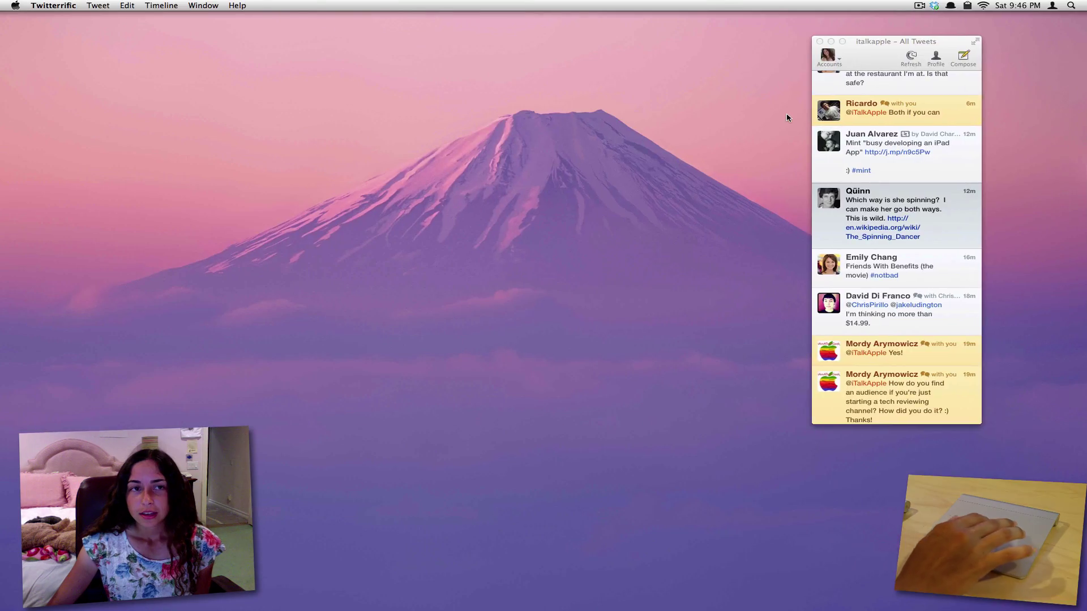
key(ctrl+Right)
key(ctrl+Right)
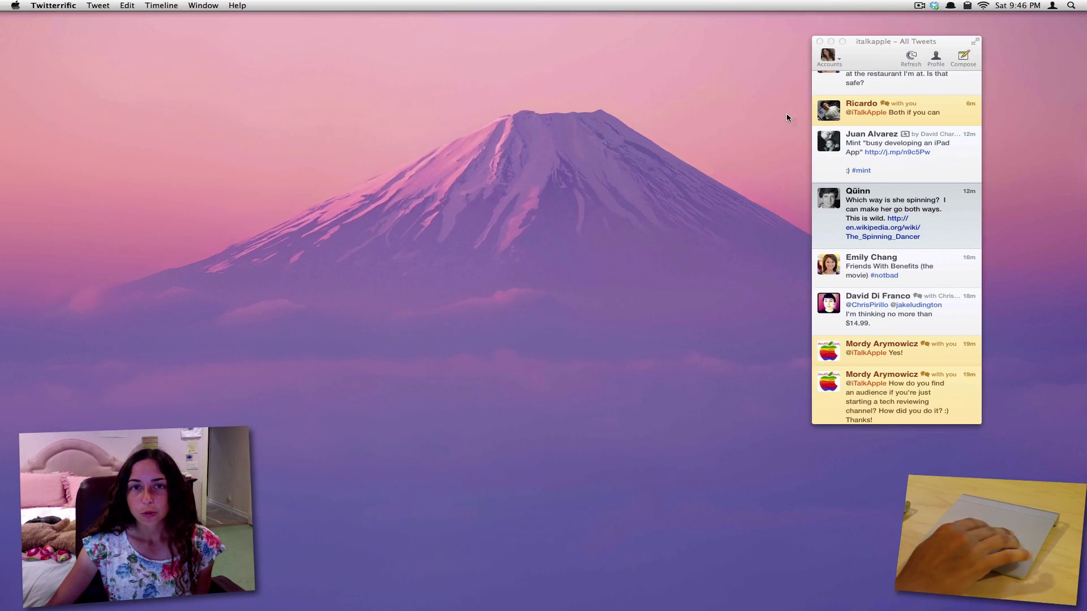
key(ctrl+Right)
key(ctrl+Left)
key(ctrl+Left)
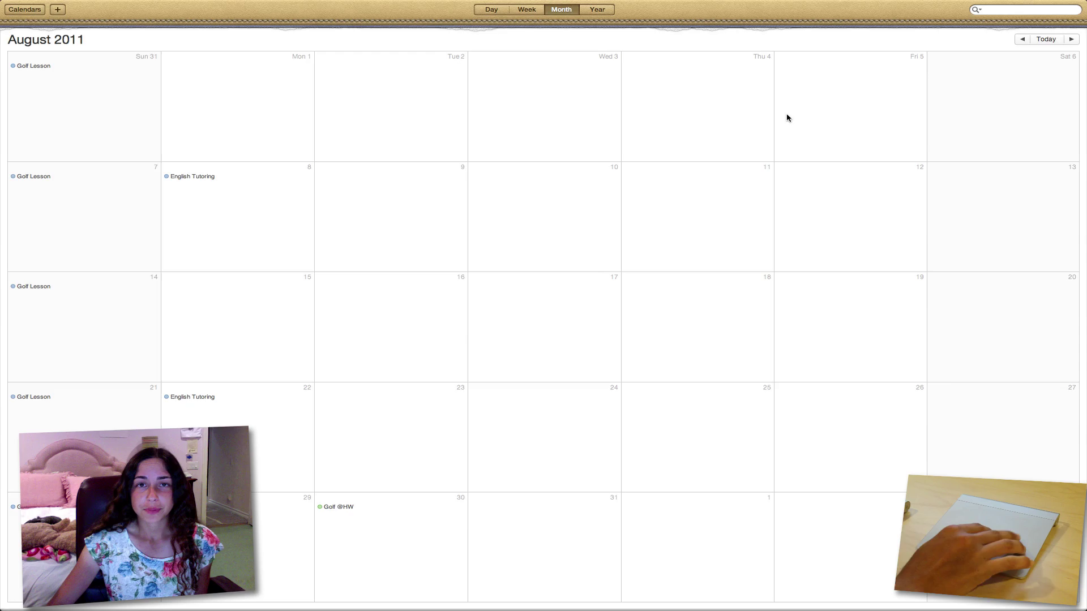
key(ctrl+Right)
key(ctrl+Right)
key(ctrl+Left)
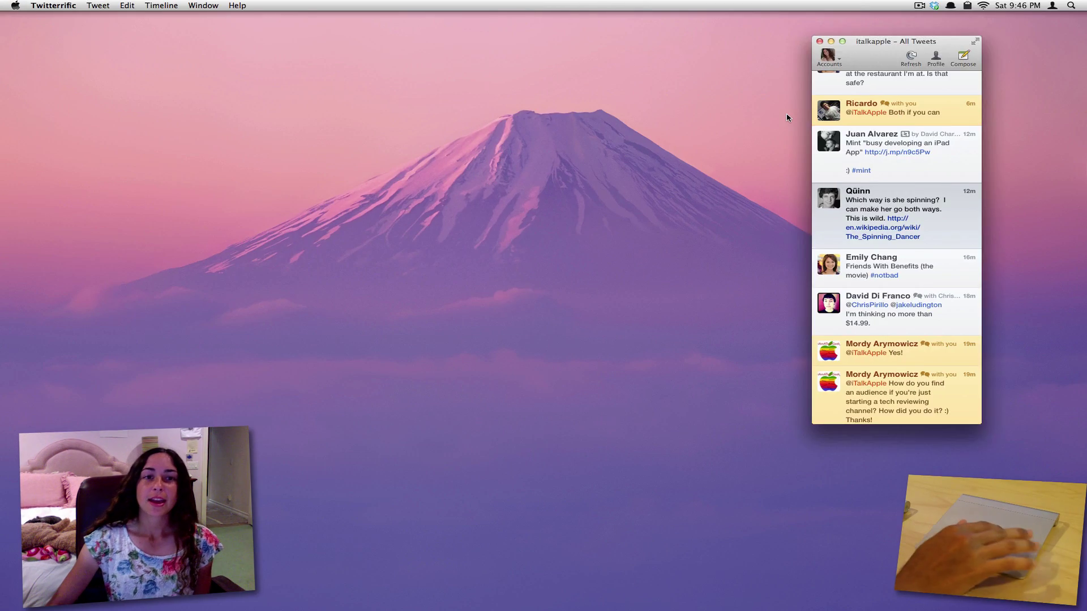
key(ctrl+Left)
mouse_move(555, 2)
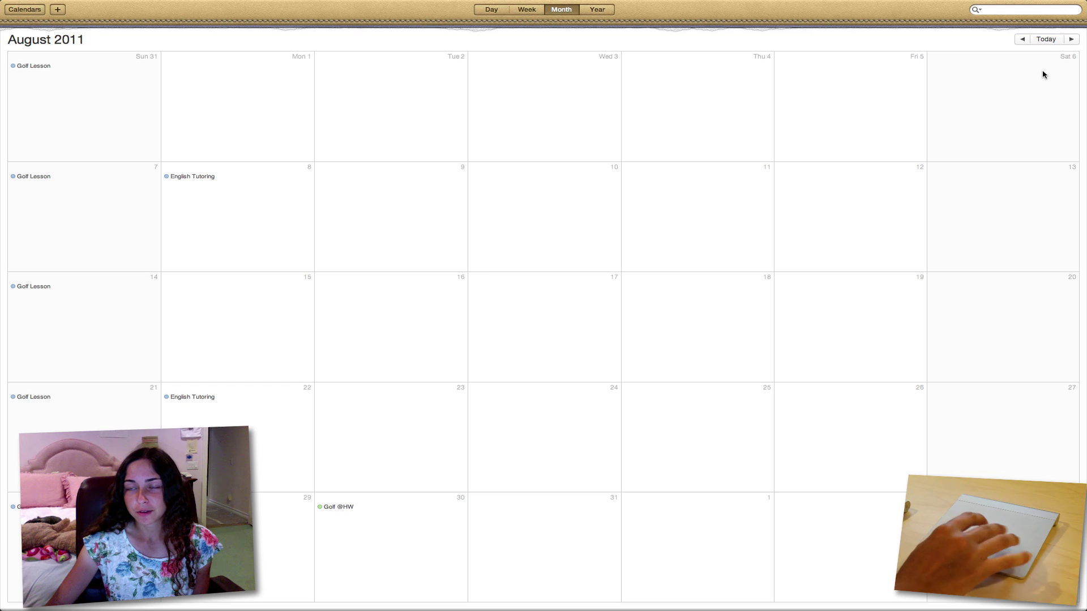
key(ctrl+Right)
key(ctrl+Right)
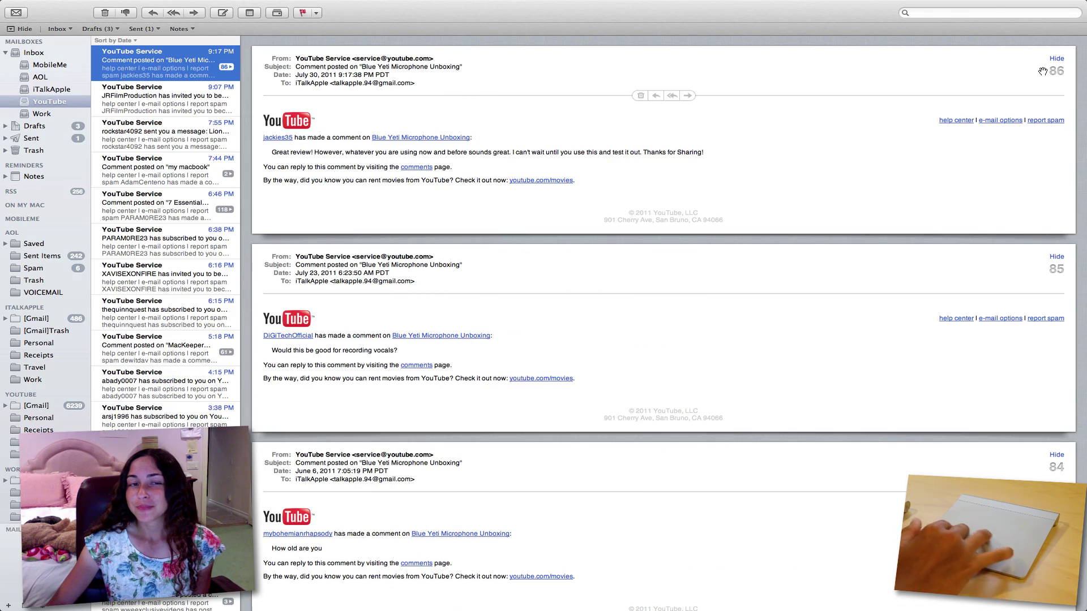
key(ctrl+Left)
key(ctrl+Left)
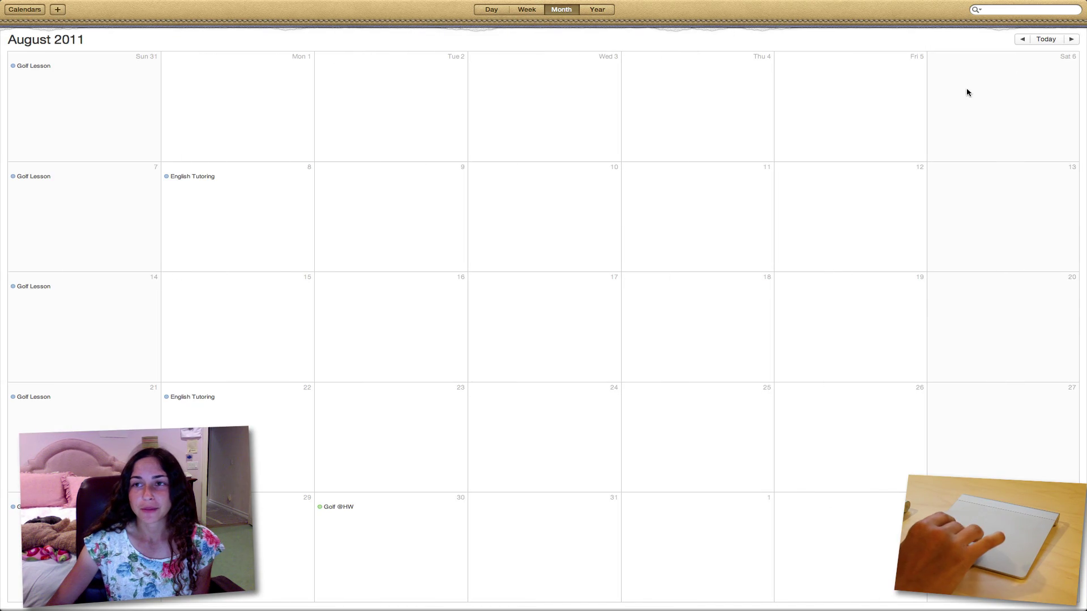
Exit iCal's full screen, then view the remaining spaces (Dashboard, Desktop 1, Desktop 2, Mail) in Mission Control.
mouse_move(1058, 6)
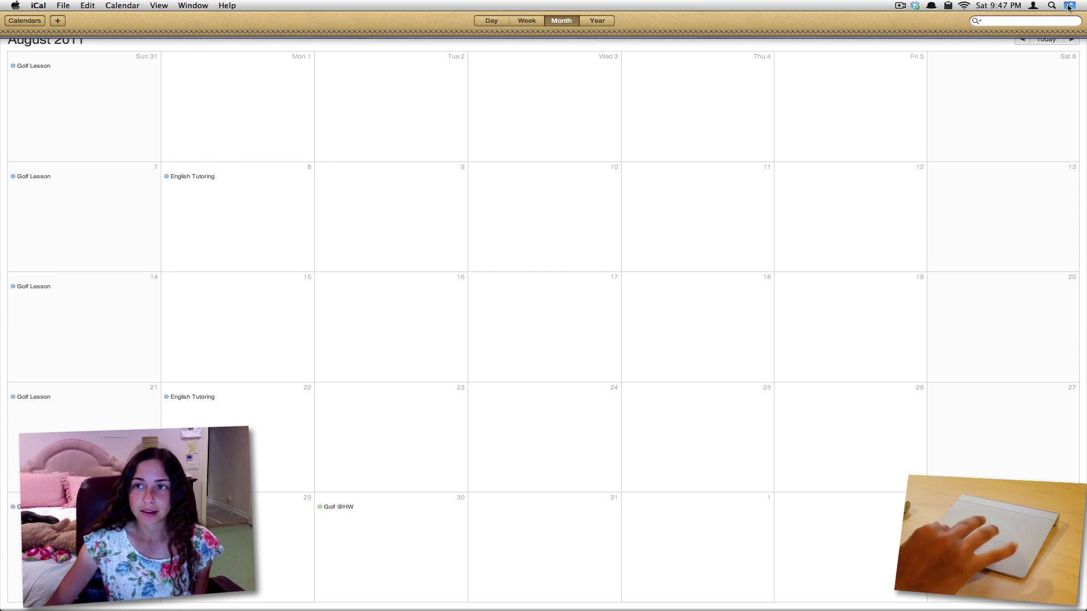
click(1069, 6)
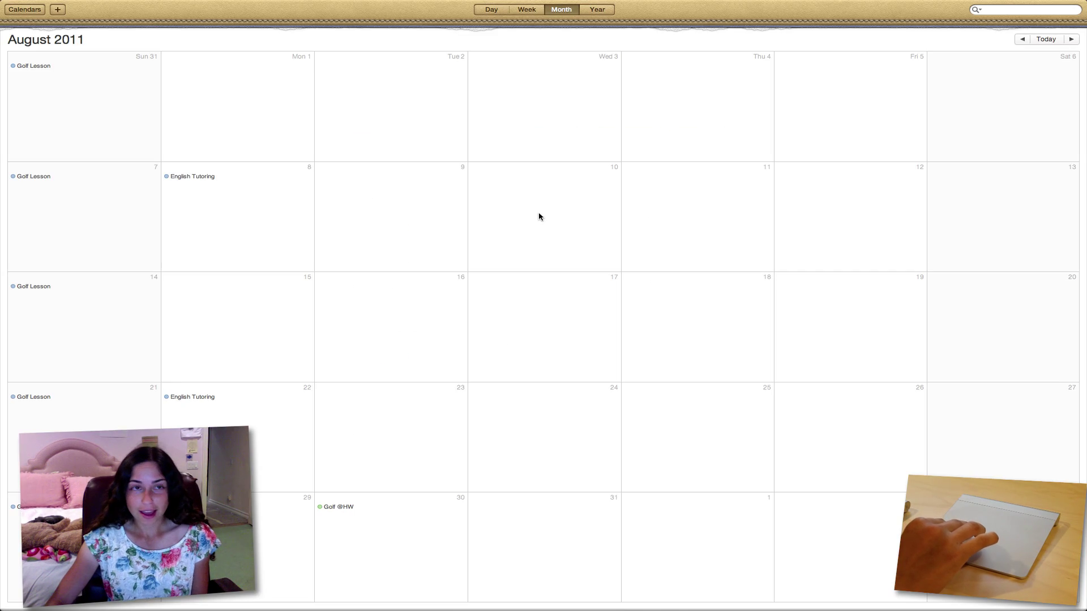
key(ctrl+Left)
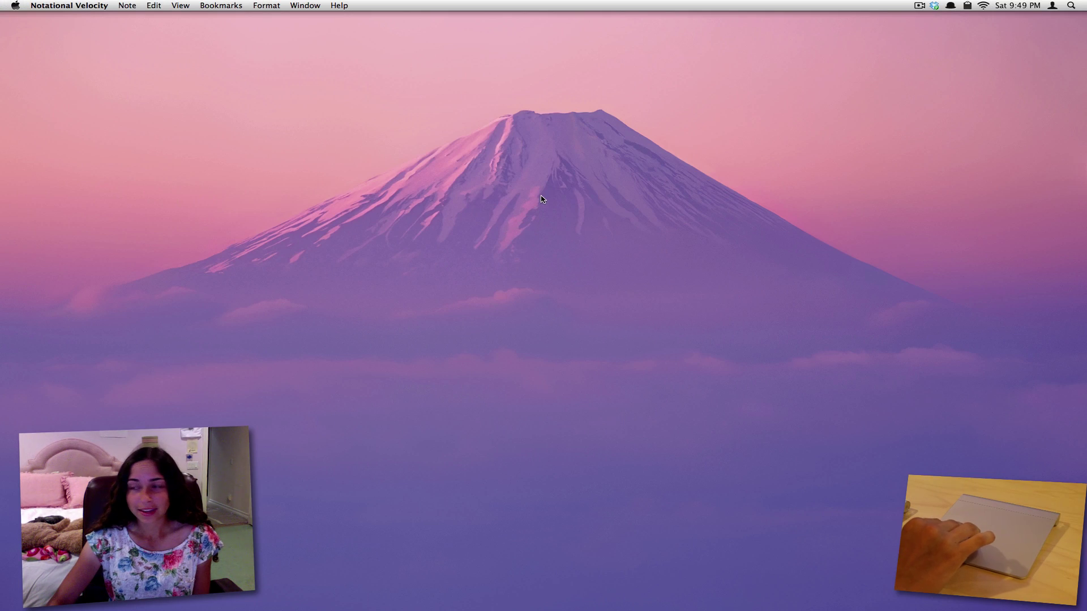
key(ctrl+Up)
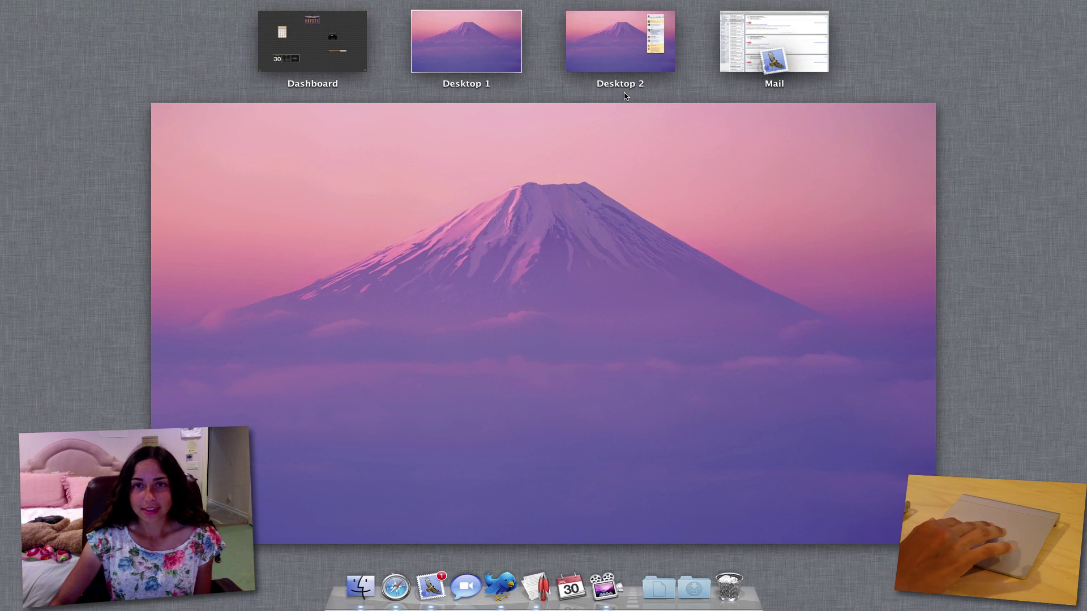
Switch to Desktop 2 with the Twitterrific timeline, reopening and closing Mission Control once.
click(629, 36)
key(ctrl+Up)
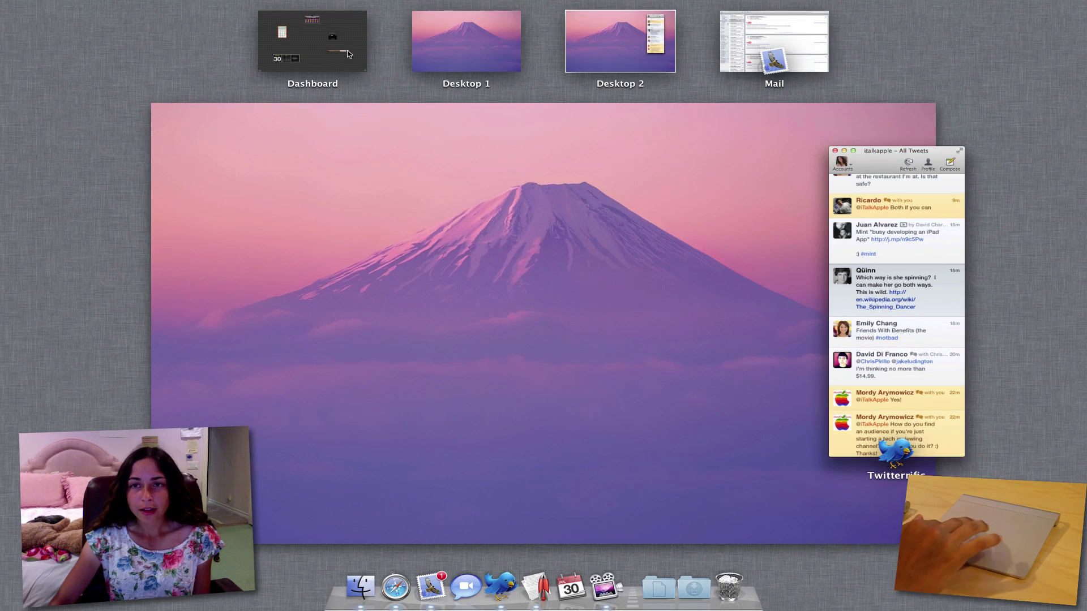
click(440, 134)
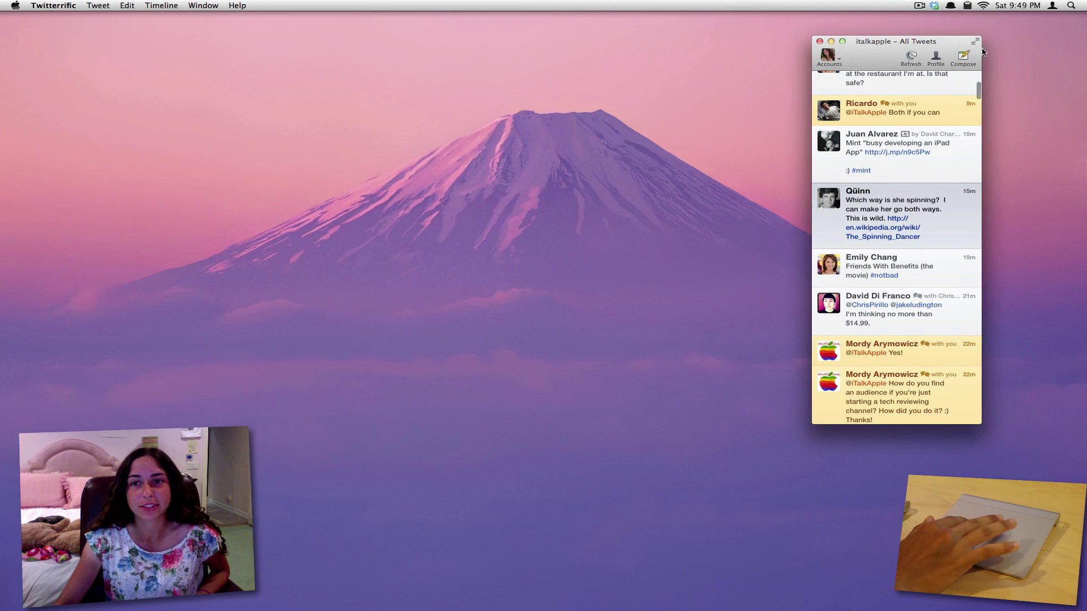